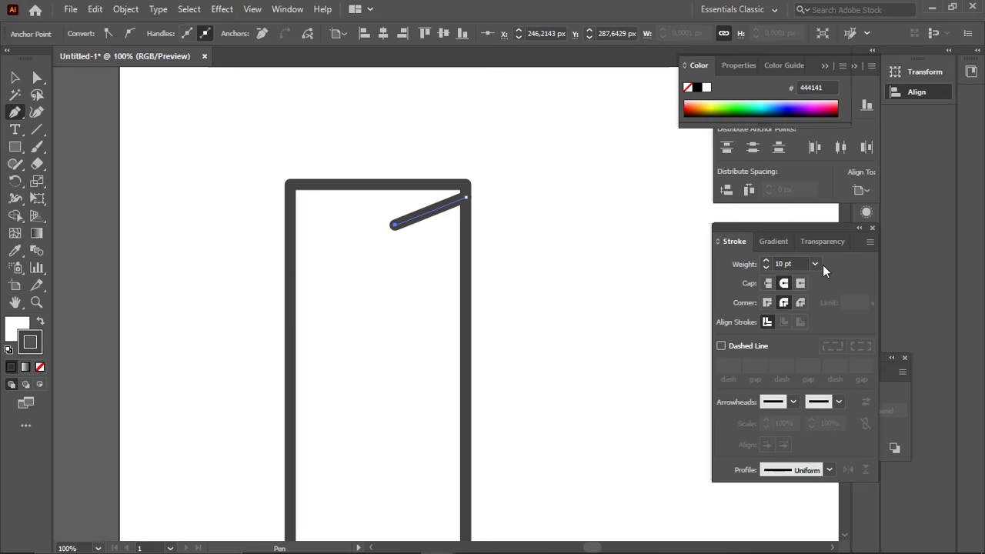
Set the stroke weight of the short diagonal line inside the bar to 6 pt
left_click(815, 264)
left_click(832, 324)
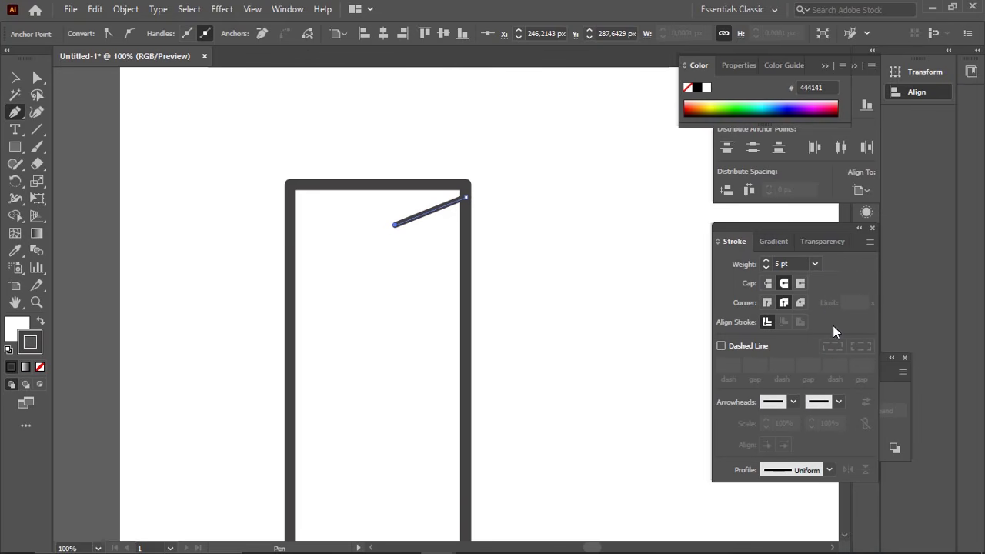
left_click(819, 267)
left_click(835, 400)
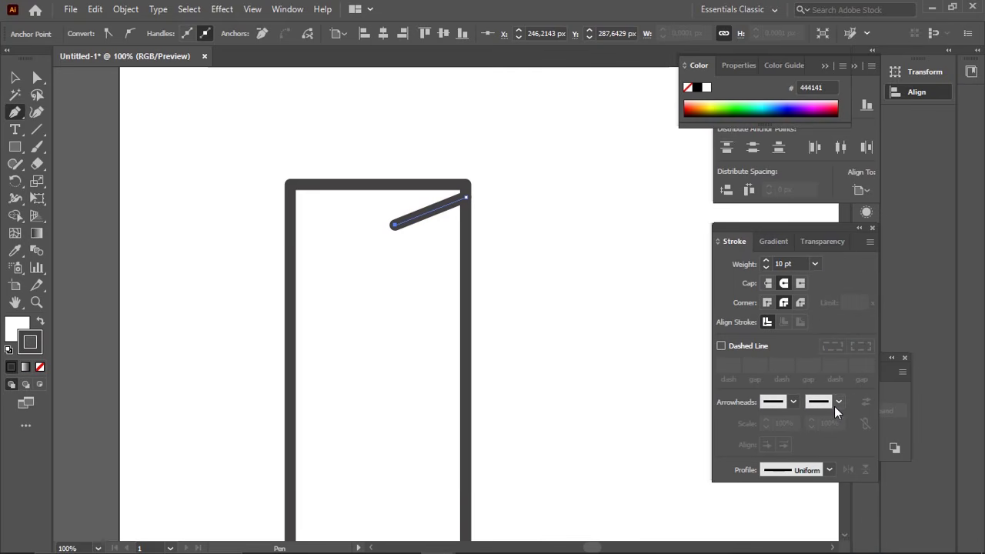
left_click(815, 264)
left_click(833, 370)
left_click(815, 266)
left_click(831, 342)
left_click(614, 279, "ctrl")
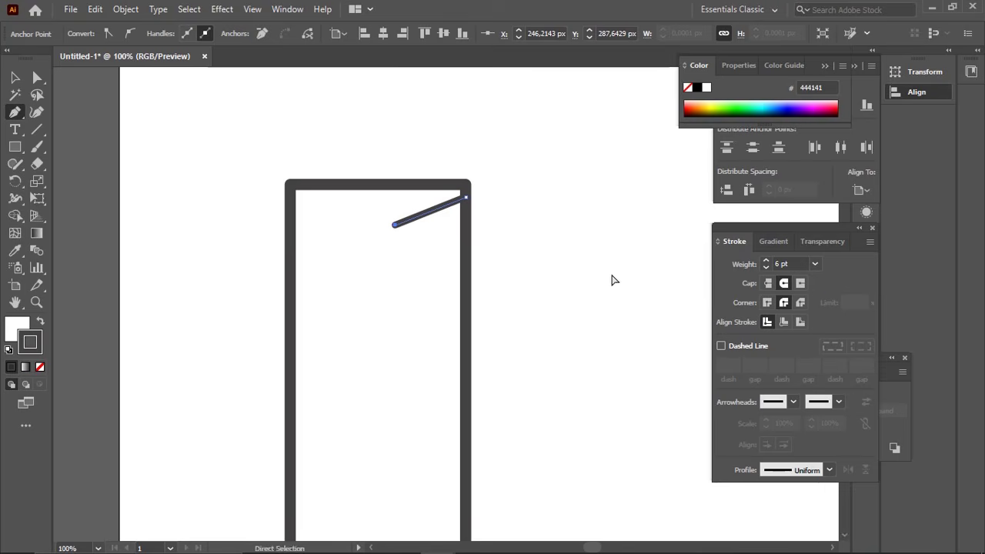
Duplicate the diagonal line downward at equal intervals to hatch the bar's right side down to its base
left_click_drag(508, 253, 505, 205)
key("v")
left_click_drag(429, 178, 430, 204)
key("ctrl+d")
key("ctrl+d")
key("ctrl+d")
key("ctrl+d")
key("ctrl+d")
key("ctrl+d")
key("ctrl+d")
key("ctrl+d")
key("ctrl+d")
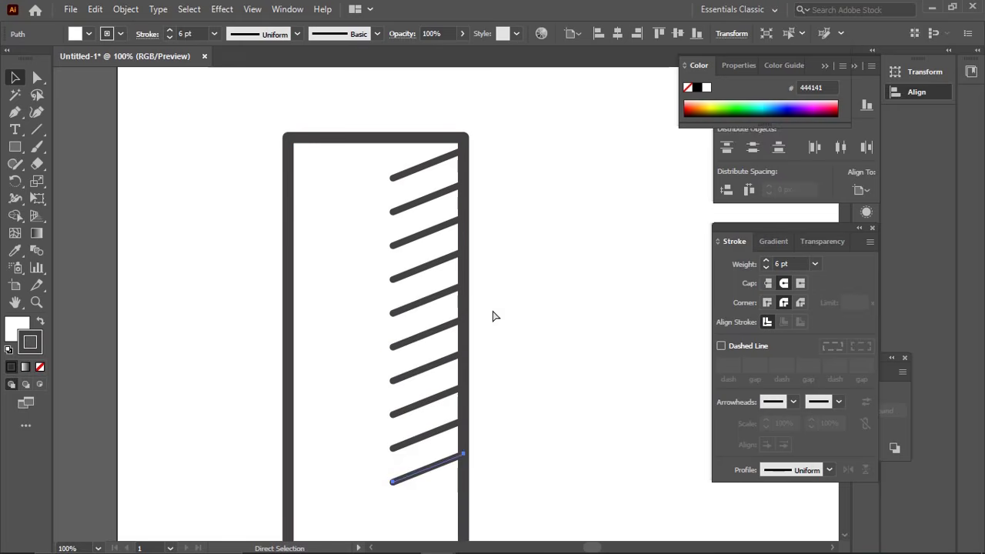
key("z")
left_click(497, 376, "alt")
key("ctrl+minus")
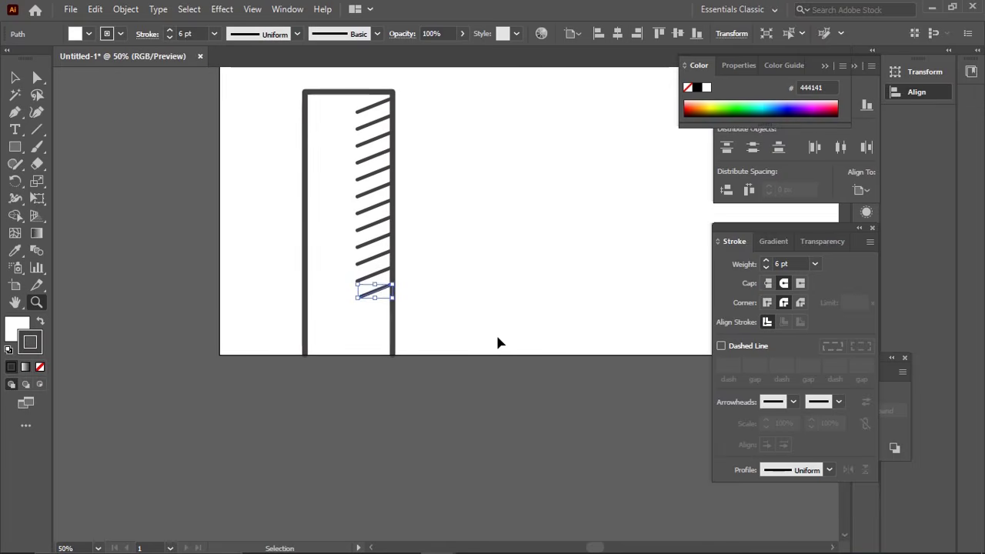
left_click(499, 342, "ctrl")
left_click(468, 254, "alt")
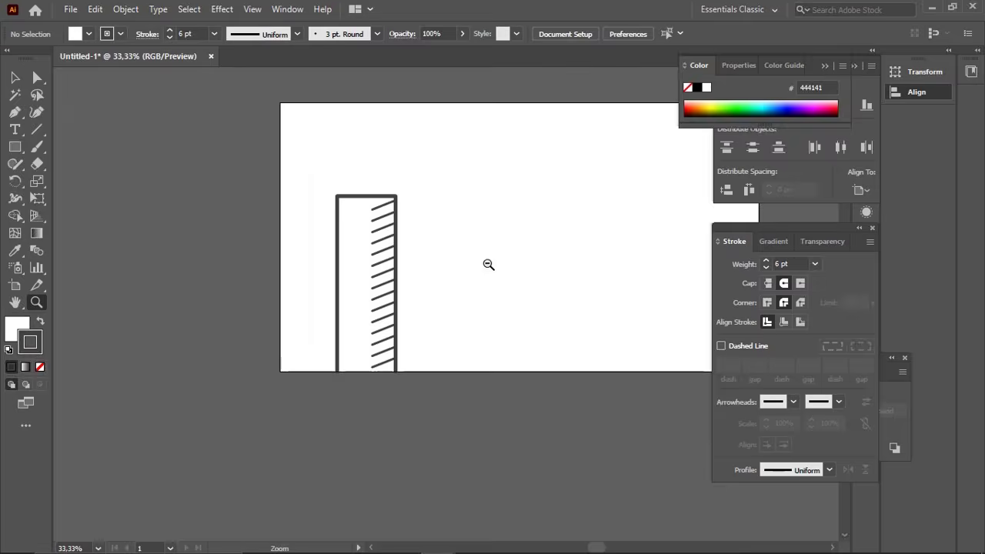
left_click(491, 267, "alt")
Group the bar outline with its hatch lines and move the group to the right of the artboard's centre
left_click_drag(486, 273, 427, 278)
left_click_drag(345, 407, 345, 407)
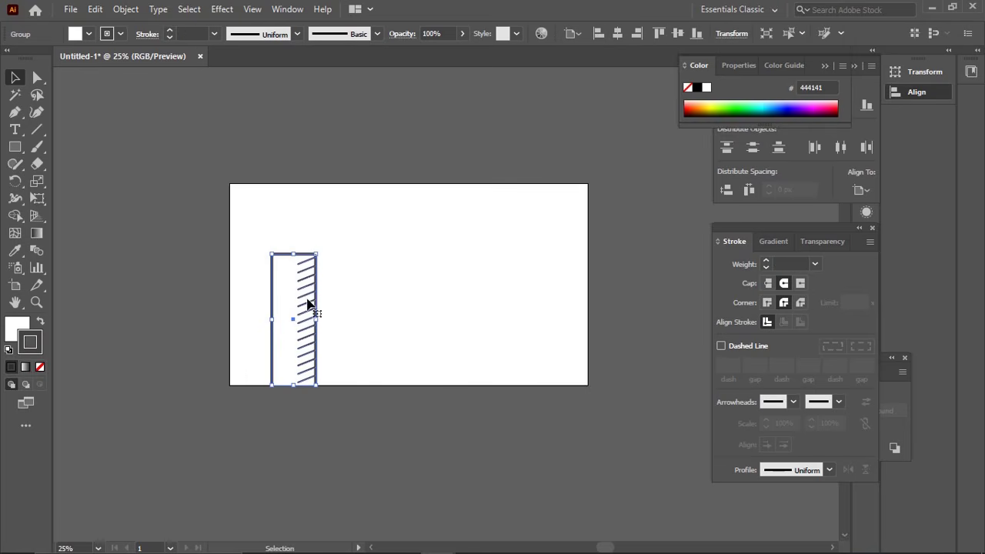
mouse_move(310, 308)
left_mouse_down()
mouse_move(498, 307)
mouse_move(490, 325)
mouse_move(468, 321)
mouse_move(473, 312)
left_mouse_up()
key("ctrl+z")
left_click(493, 402)
key("z")
left_click(494, 385)
left_click(449, 248)
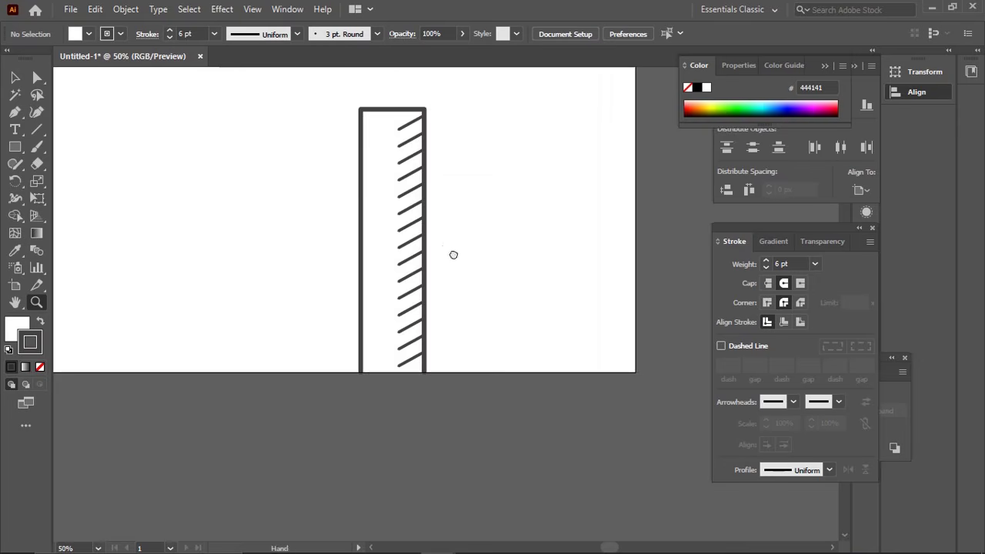
Scale the hatched bar down proportionally, keeping its base on the artboard's lower edge
key("v")
left_click_drag(369, 131, 498, 447)
left_click(505, 317)
left_click(252, 9)
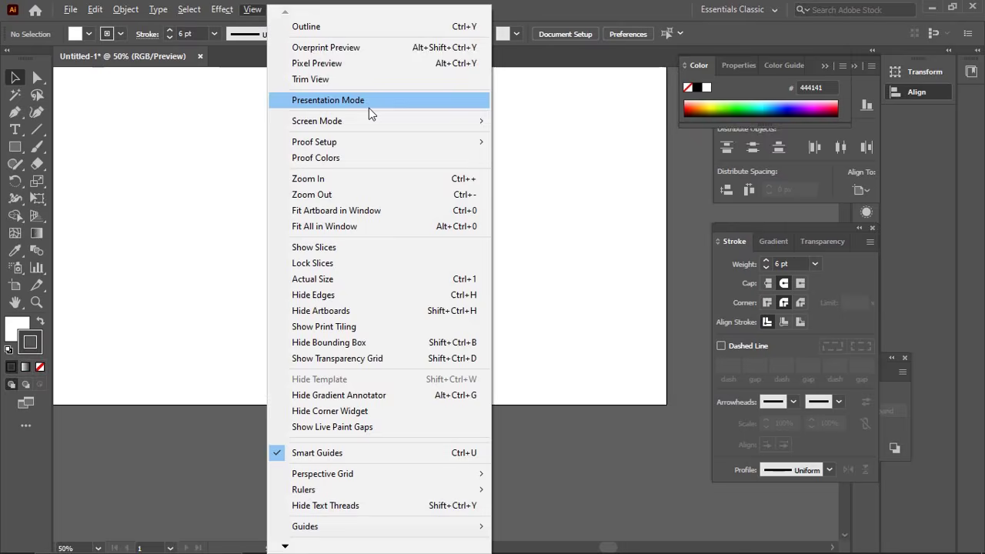
left_click(499, 234)
left_click_drag(451, 246, 451, 303)
left_click_drag(426, 143, 427, 165)
left_click_drag(494, 223, 551, 221)
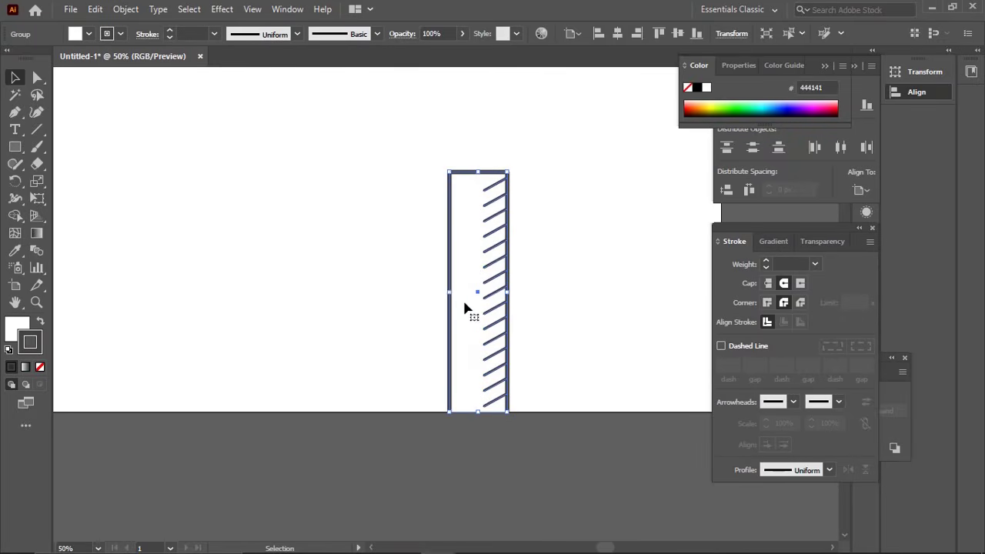
Widen the hatched bar toward the left and make it slightly taller
left_click_drag(449, 293, 436, 293)
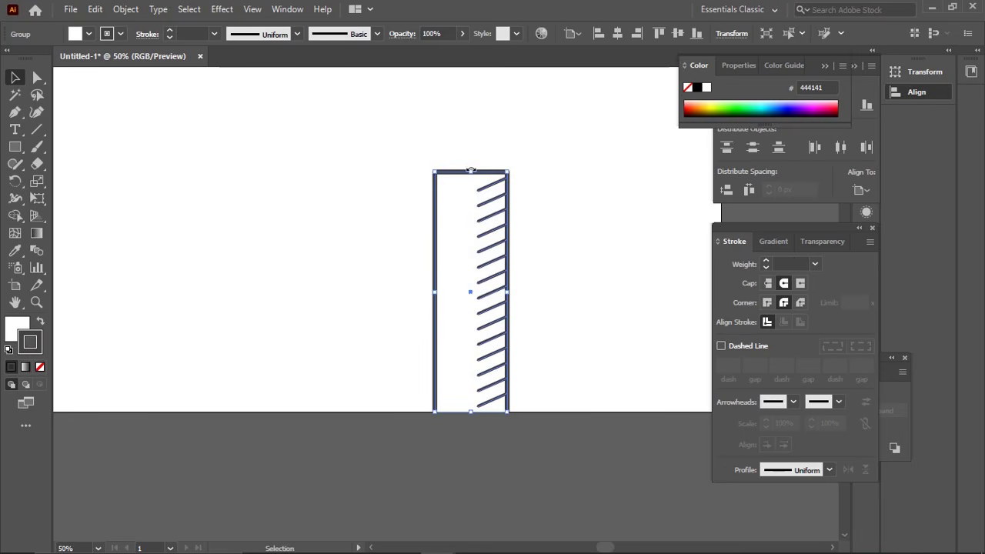
left_click_drag(471, 169, 471, 162)
left_click_drag(436, 288, 428, 287)
left_click(463, 440)
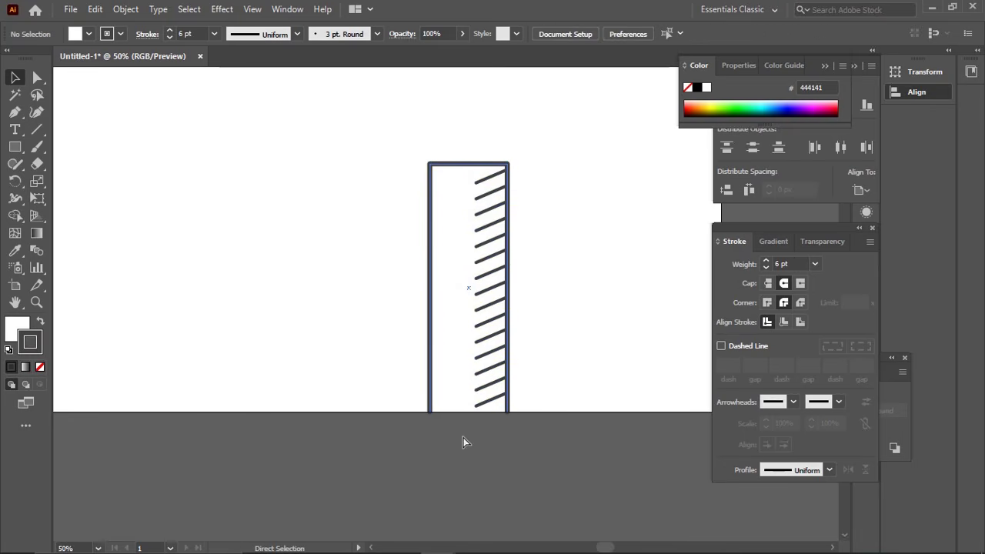
Remove the fill from the bar outline and set its stroke weight to 16 pt
left_click(431, 263)
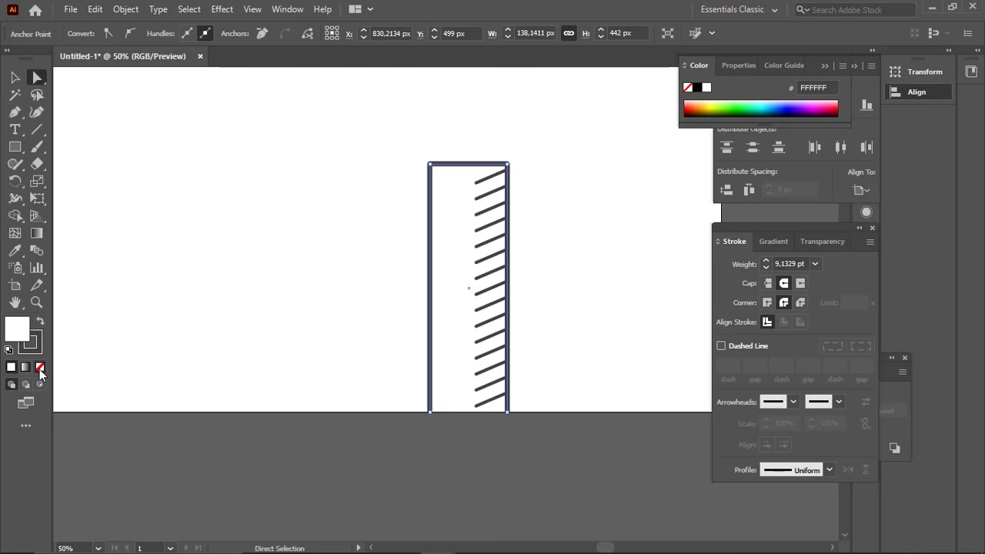
left_click(817, 263)
left_click(842, 466)
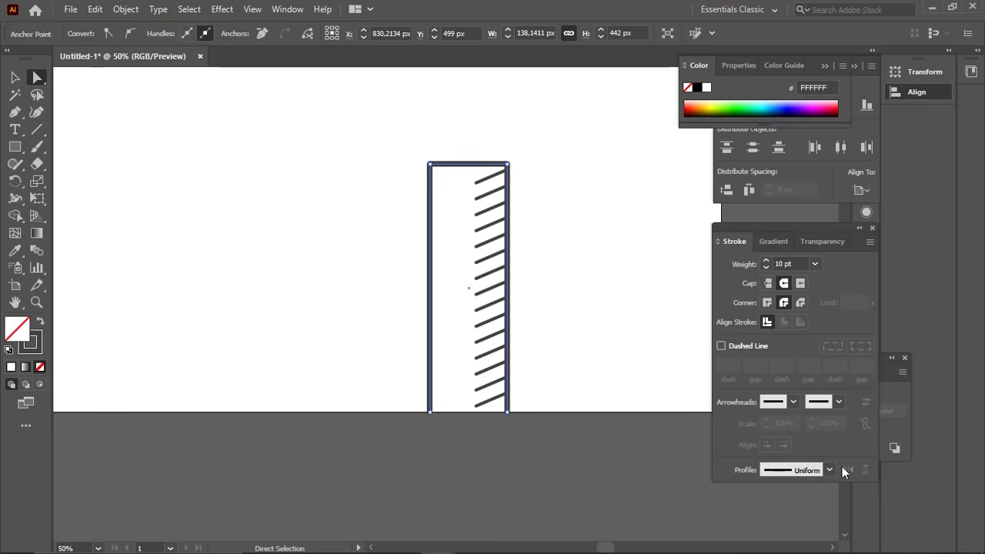
left_click(814, 264)
left_click(838, 456)
Select only the bar's hatch lines and set their stroke weight to 7 pt
mouse_move(470, 446)
left_mouse_down()
mouse_move(499, 186)
mouse_move(488, 178)
left_mouse_up()
key("v")
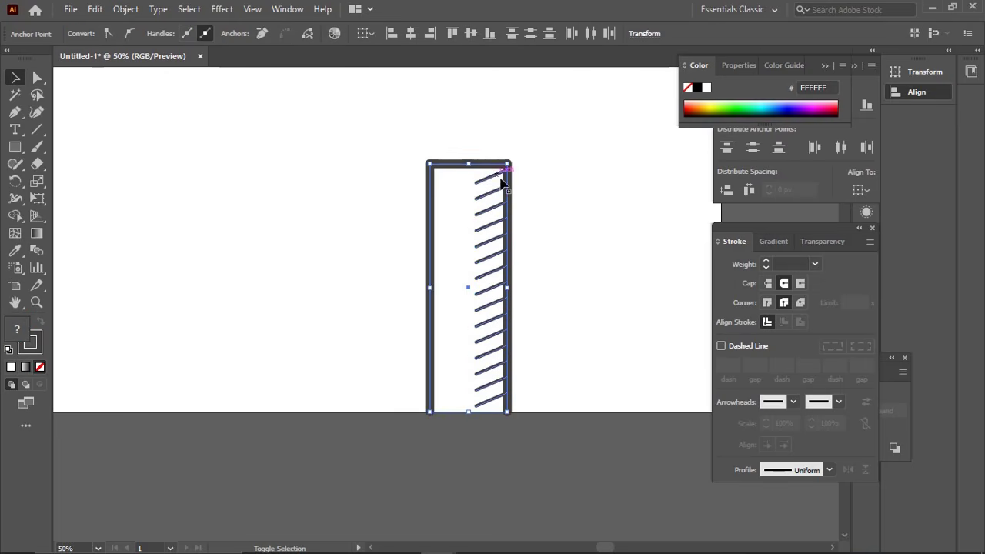
left_click(493, 170, "shift")
left_click(816, 263)
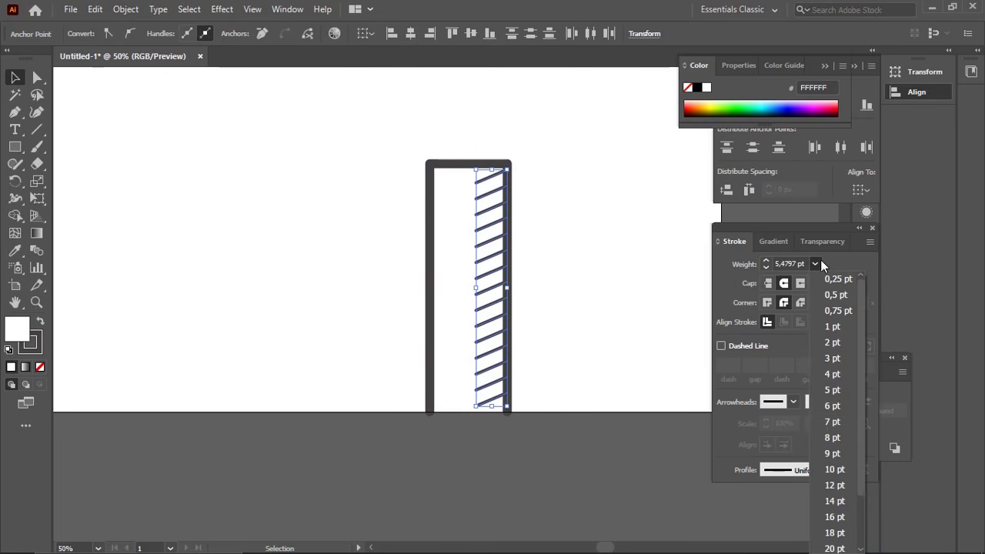
left_click(838, 422)
left_click(441, 277)
Duplicate the hatched bar three times toward the lower left with equal offsets, forming a descending row
mouse_move(377, 125)
left_mouse_down()
mouse_move(537, 361)
mouse_move(531, 431)
left_mouse_up()
left_click_drag(504, 356, 575, 344)
left_click_drag(567, 269, 413, 312)
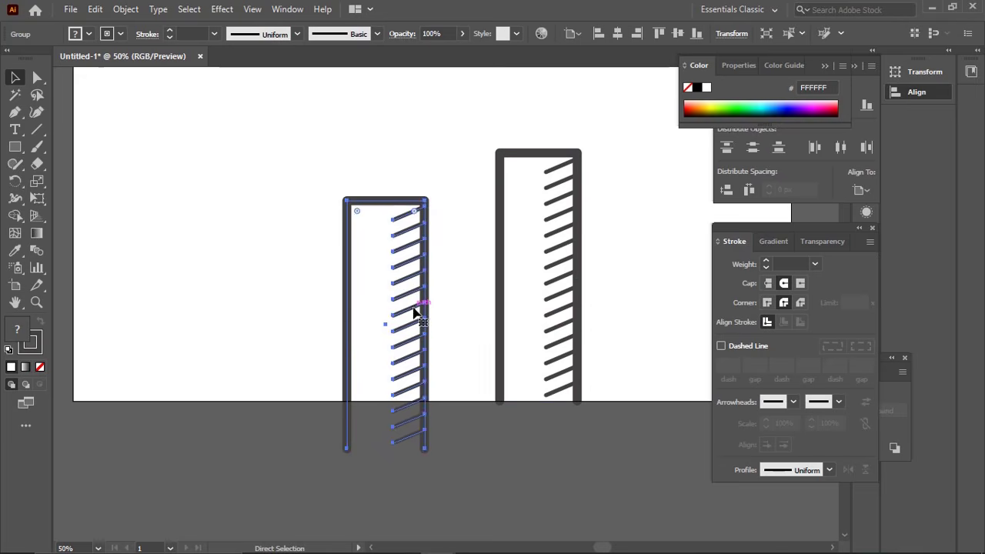
key("ctrl+d")
key("ctrl+d")
left_click(470, 297, "ctrl+alt")
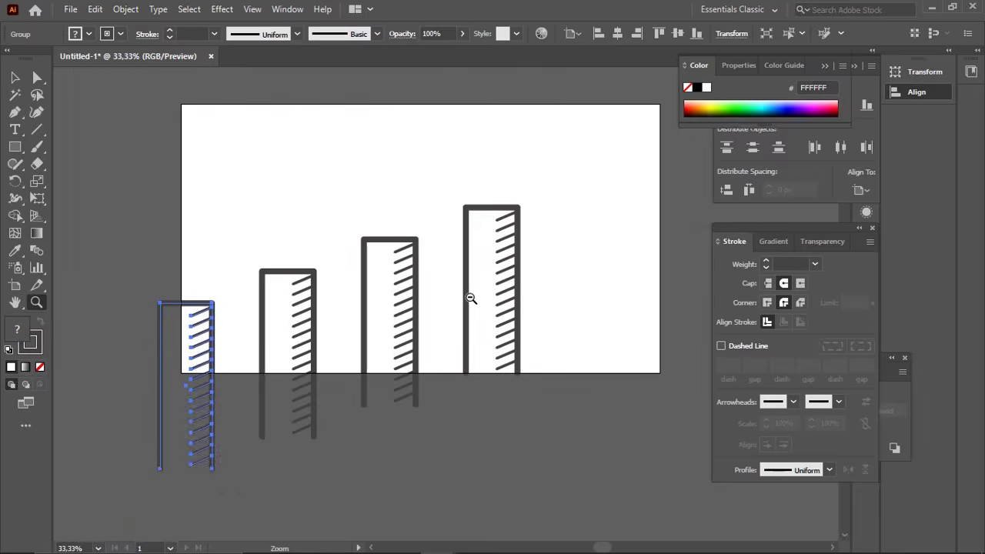
left_click(470, 297, "ctrl+alt")
Delete the leftmost and lowest bar copy, keeping three bars
left_click_drag(507, 431, 507, 431)
left_click_drag(472, 315, 488, 315)
key("ctrl+z")
key("a")
left_click(186, 329)
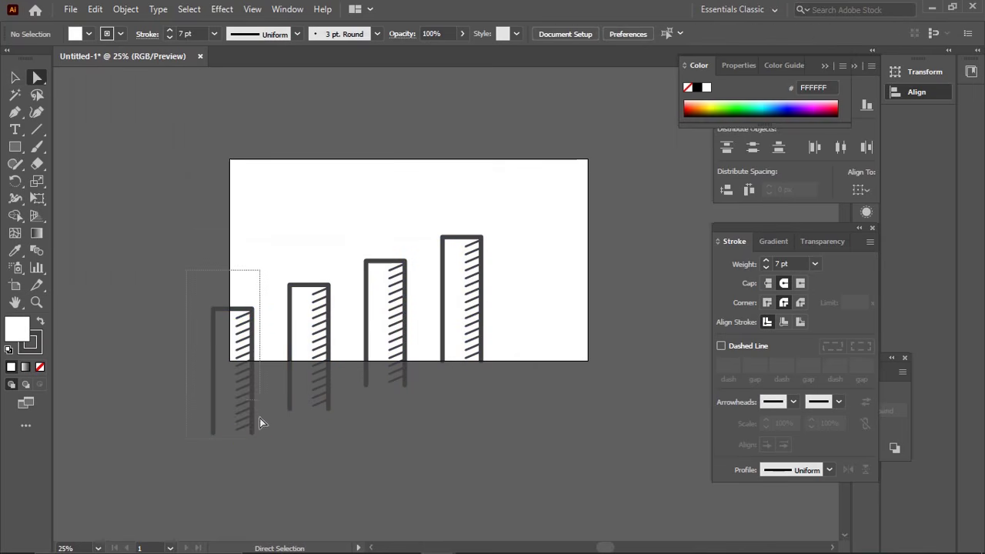
left_click_drag(260, 421, 265, 448)
key("Delete")
Delete the hatch lines that extend below the artboard's lower edge on the two shorter bars
key("z")
left_click(374, 377)
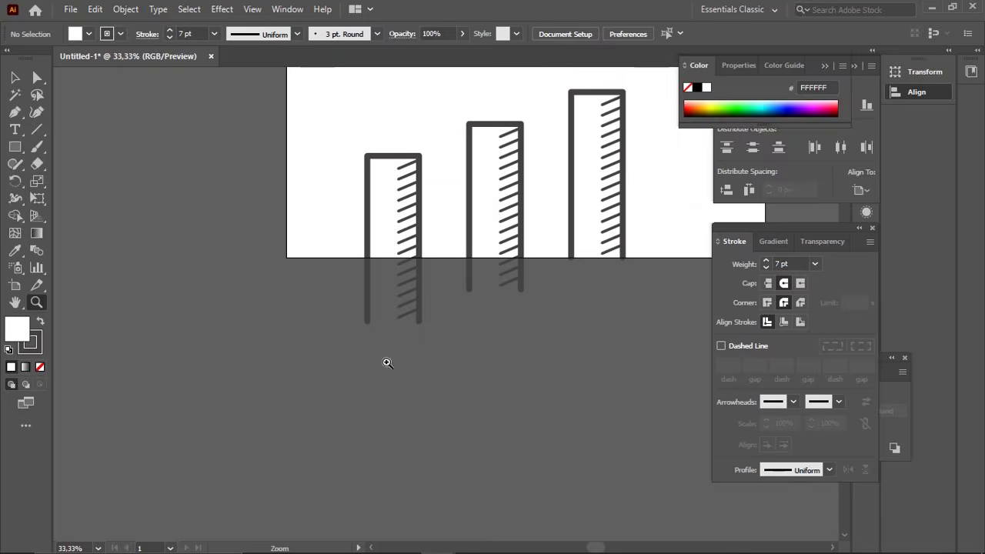
left_click(441, 288)
key("a")
left_click_drag(376, 265, 376, 264)
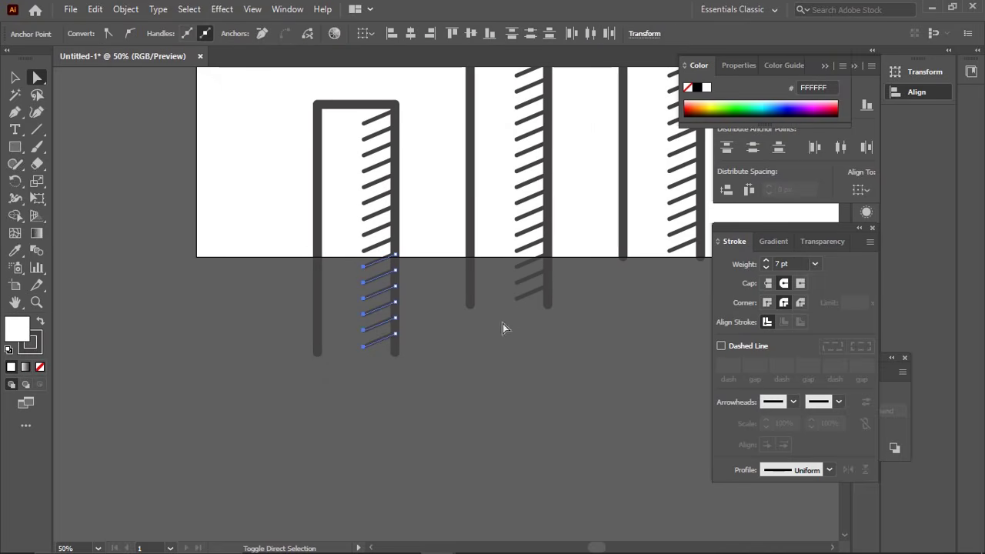
left_click_drag(502, 323, 523, 264)
key("space")
left_click_drag(639, 319, 471, 350)
key("Delete")
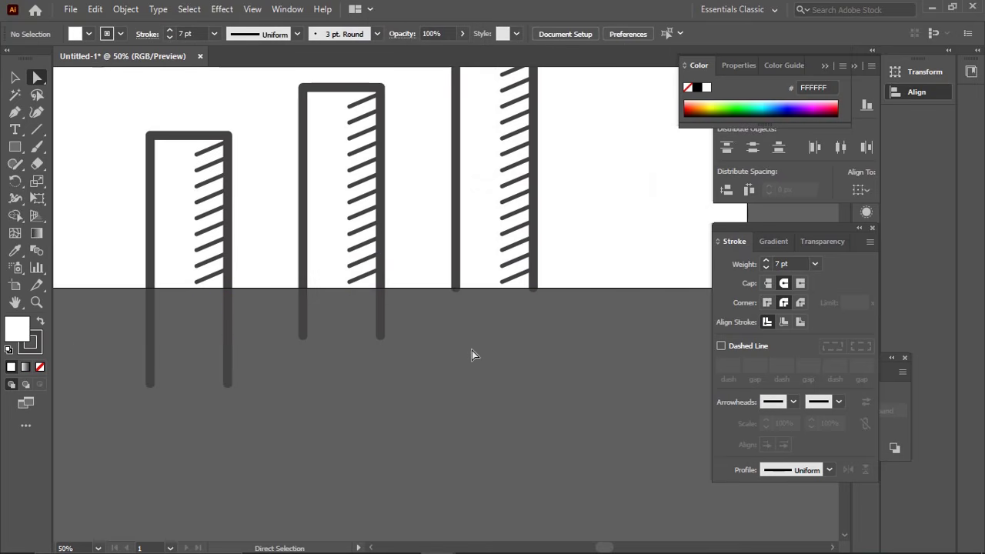
Align the bottom anchor points of all three bar outlines to the base of the tallest bar
left_click_drag(73, 434, 582, 286)
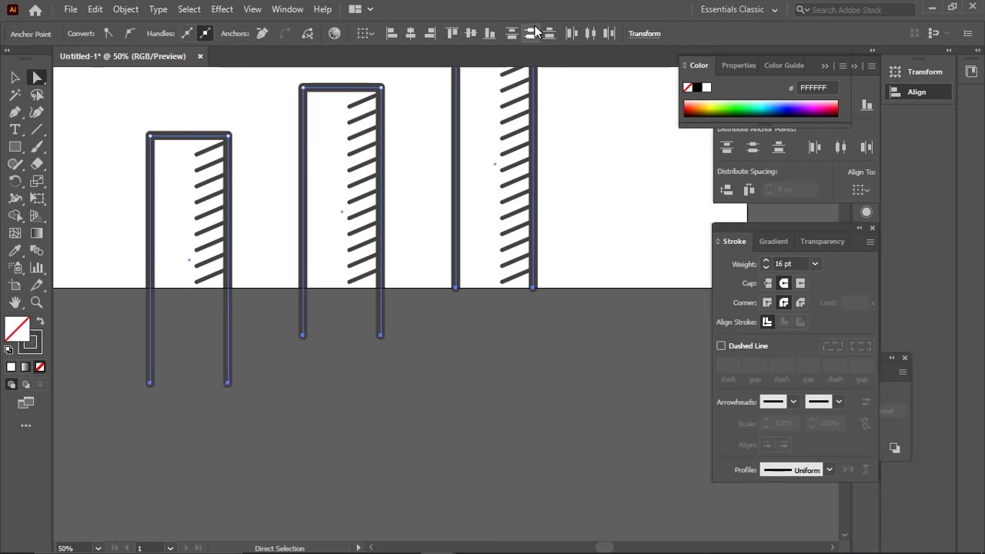
left_click(452, 33)
left_click(543, 235)
Draw a circle with a 16 pt stroke beside the tallest bar and duplicate it toward the lower right
key("z")
left_click(538, 240, "alt")
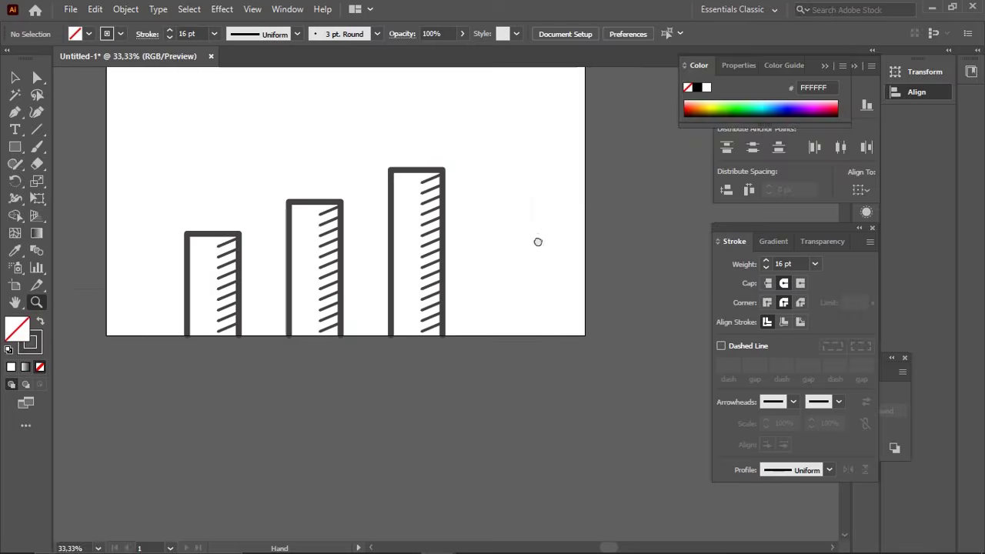
left_click_drag(538, 242, 510, 277)
left_click(474, 279)
left_click(474, 278)
left_click(472, 277)
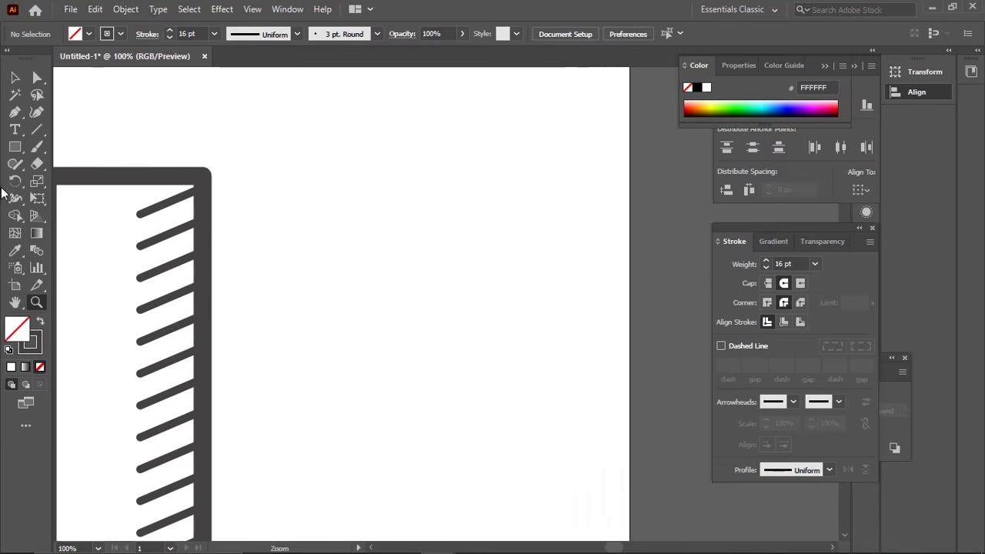
left_click(15, 151)
left_click(77, 180)
left_click_drag(271, 180, 627, 387)
key("v")
Delete the top and left anchor points of the lower circle, leaving only its lower-right quarter arc
key("a")
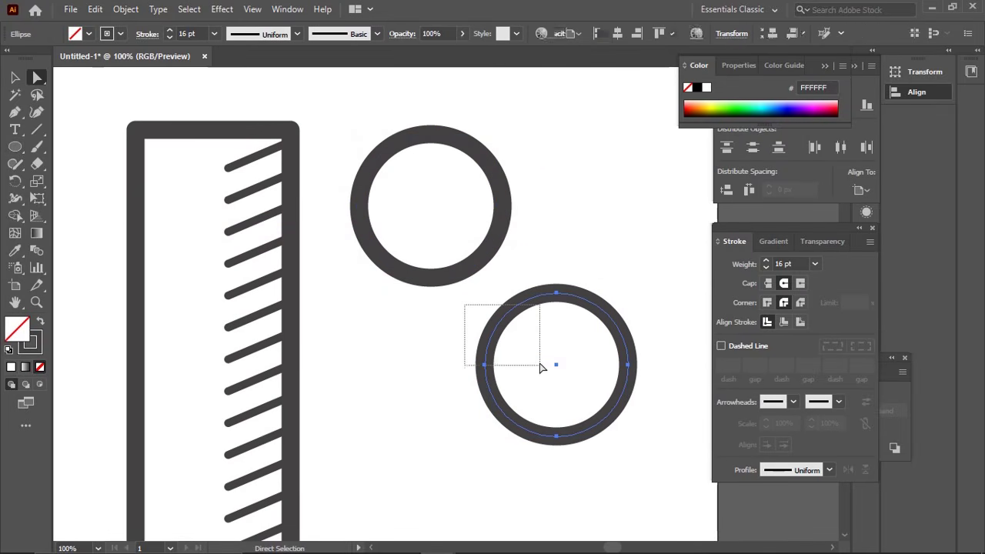
left_click_drag(540, 367, 557, 362)
key("Delete")
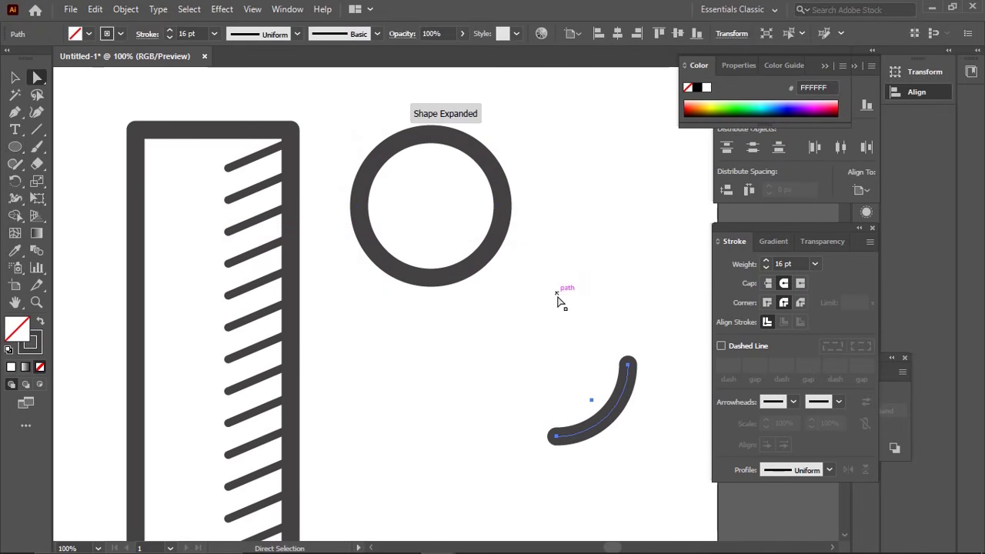
Copy the stroke appearance of the bar's hatch lines to the quarter arc with the Eyedropper
left_click(16, 249)
left_click(234, 229)
left_click(485, 338, "ctrl")
key("v")
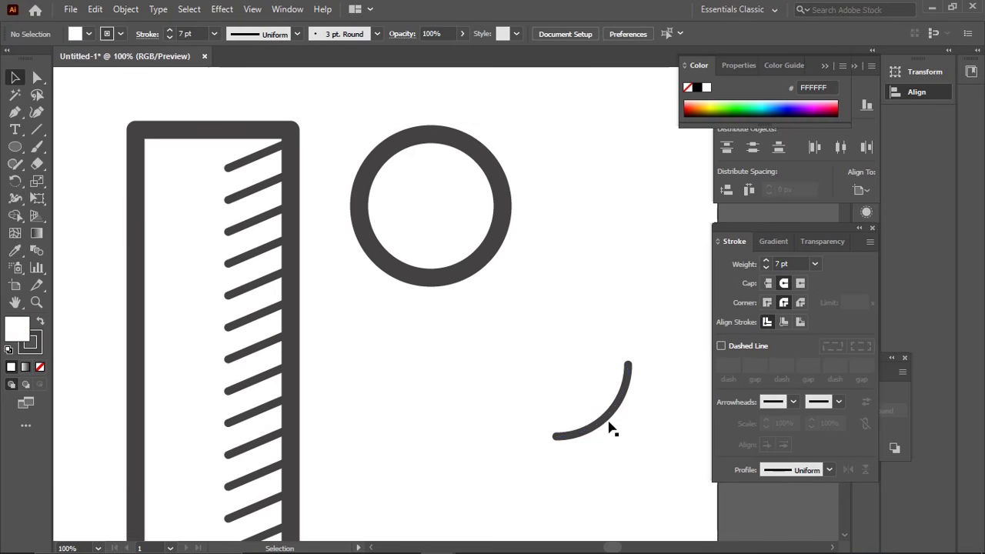
Fit the arc at a smaller size inside the circle's lower right and group it with the circle
left_click_drag(609, 422, 467, 235)
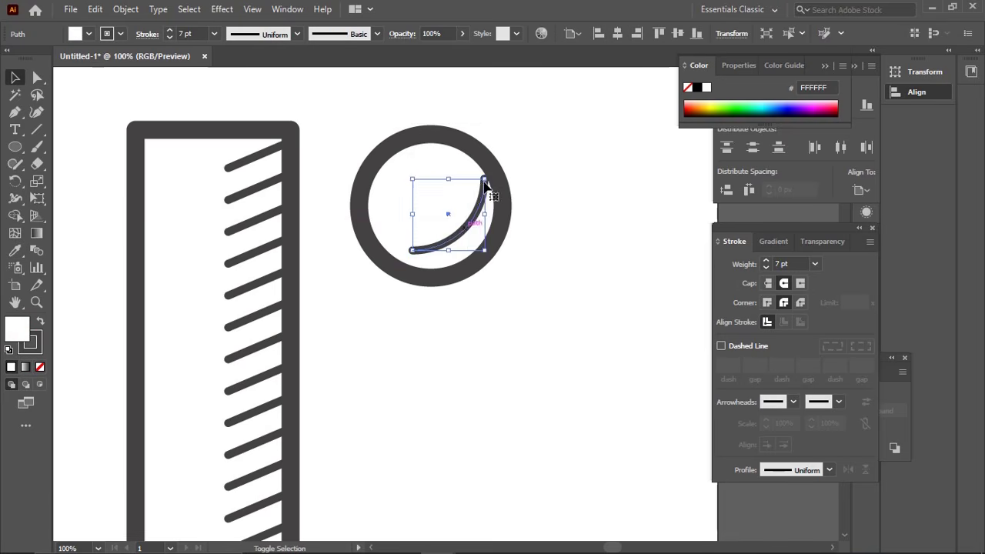
mouse_move(484, 178)
left_mouse_down()
mouse_move(466, 198)
mouse_move(469, 230)
left_mouse_up()
left_click_drag(544, 130, 352, 326)
key("ctrl+g")
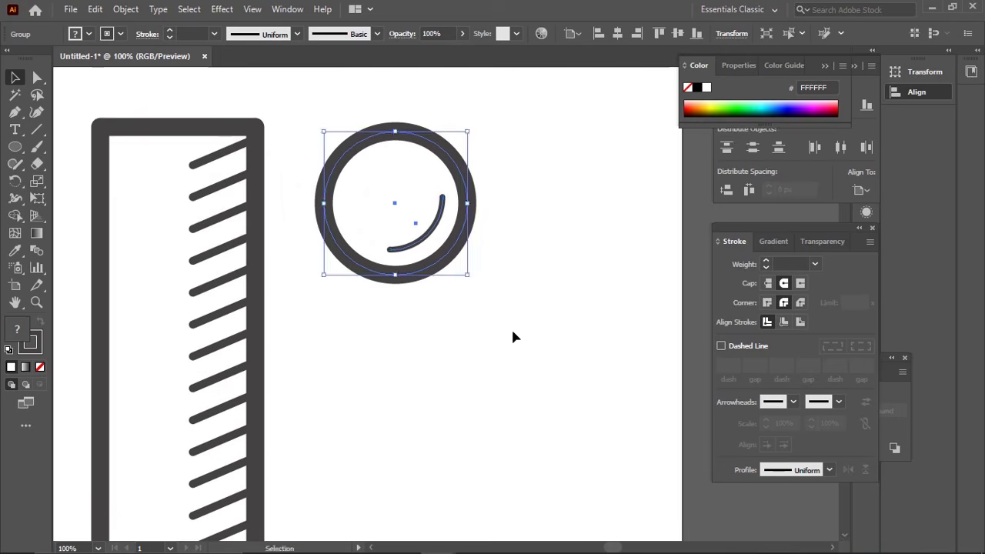
Add a "$" text object below the circle and remove the surplus text frame
key("t")
left_click_drag(479, 332, 589, 358)
type("$")
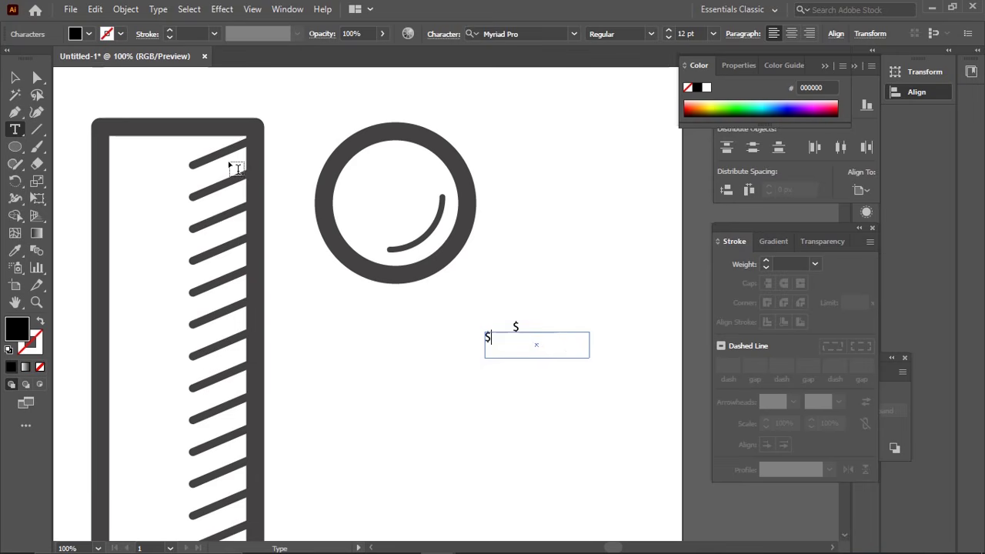
key("ctrl+z")
left_click(15, 77)
key("Delete")
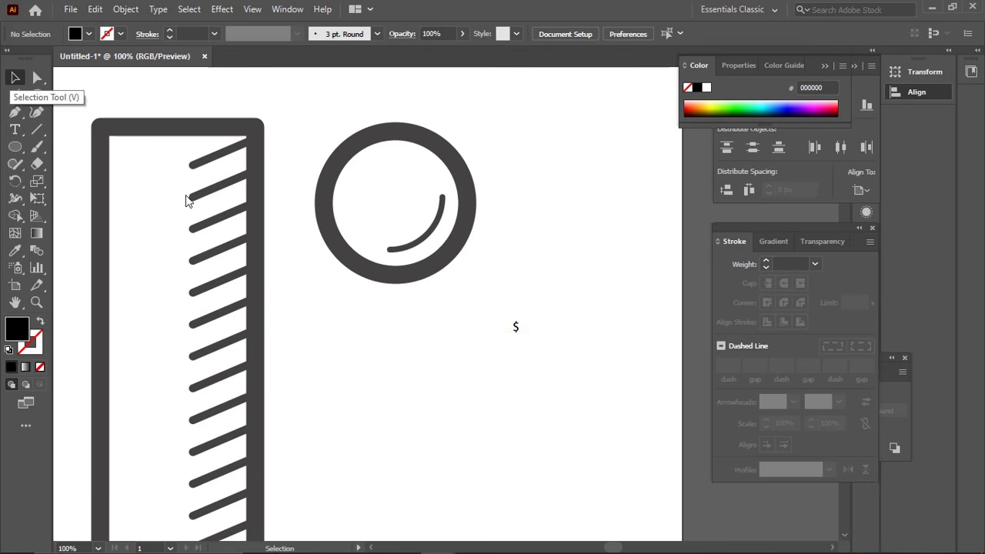
Enlarge the dollar sign to about 82 pt and give it the arc's white fill and dark stroke with the Eyedropper
left_click(518, 327)
left_click_drag(522, 320, 602, 235)
key("i")
left_click(440, 214)
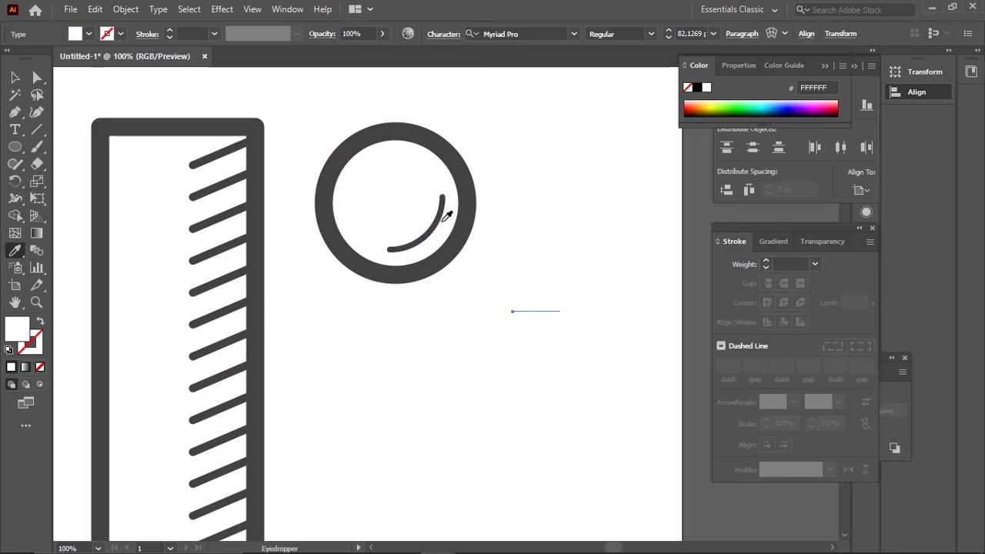
left_click(439, 222)
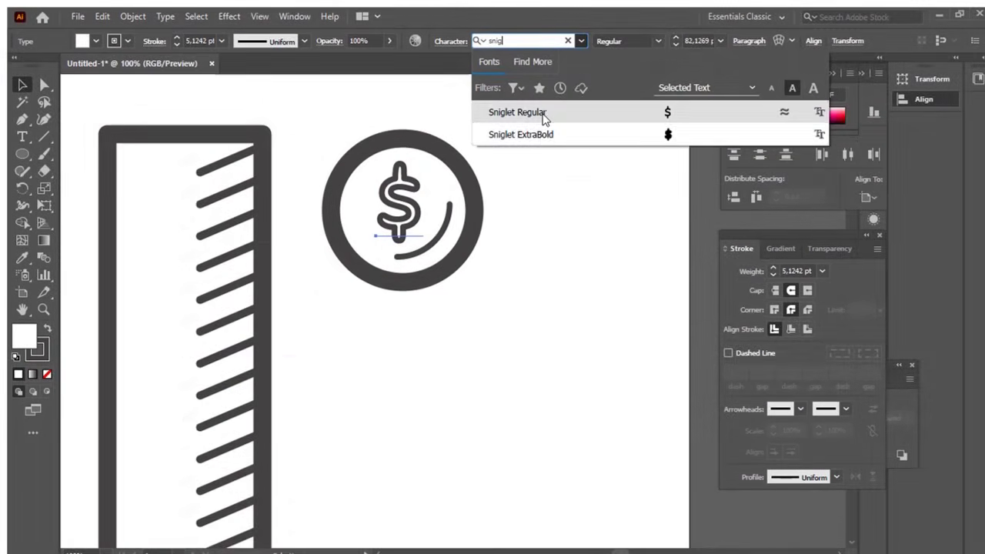
Set the dollar sign's font to Sniglet Regular
left_click(540, 115)
left_click(504, 219)
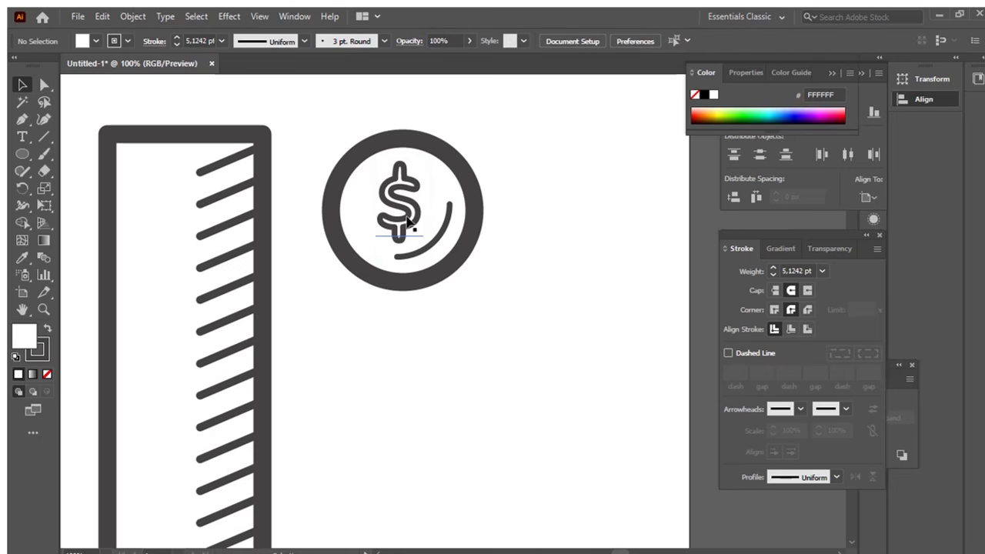
Position the dollar sign in the coin, expand it into shapes and align its stroke to the outside
left_click_drag(407, 220, 402, 209)
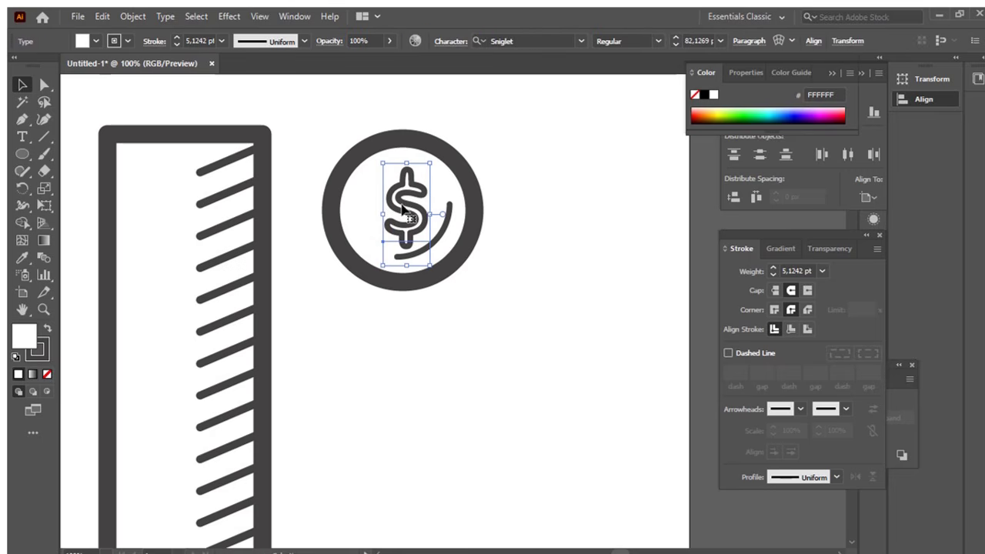
left_click(130, 17)
left_click(205, 185)
left_click(476, 360)
left_click(157, 44)
left_click(95, 116)
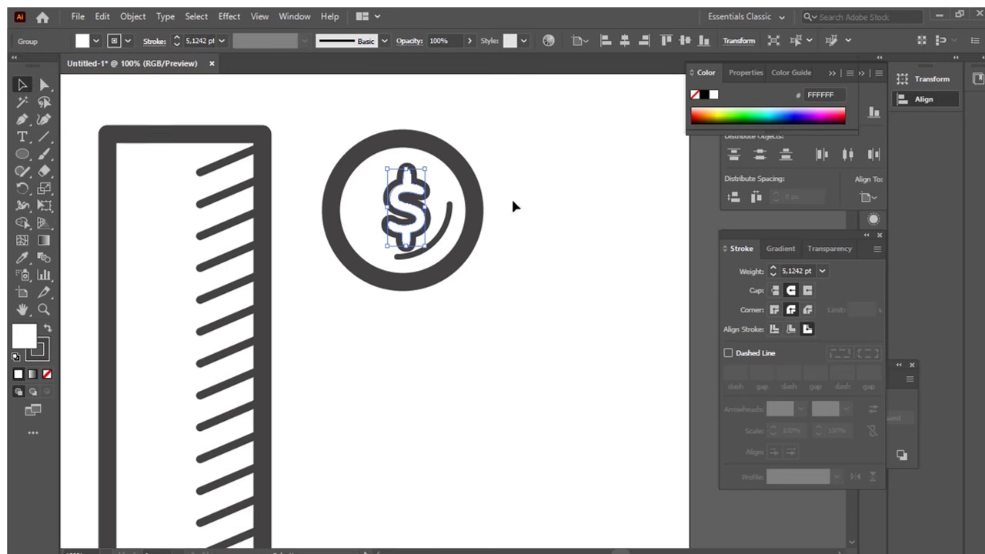
Centre the dollar sign to the left of the arc inside the coin and group all the coin's parts
left_click_drag(435, 199, 413, 200)
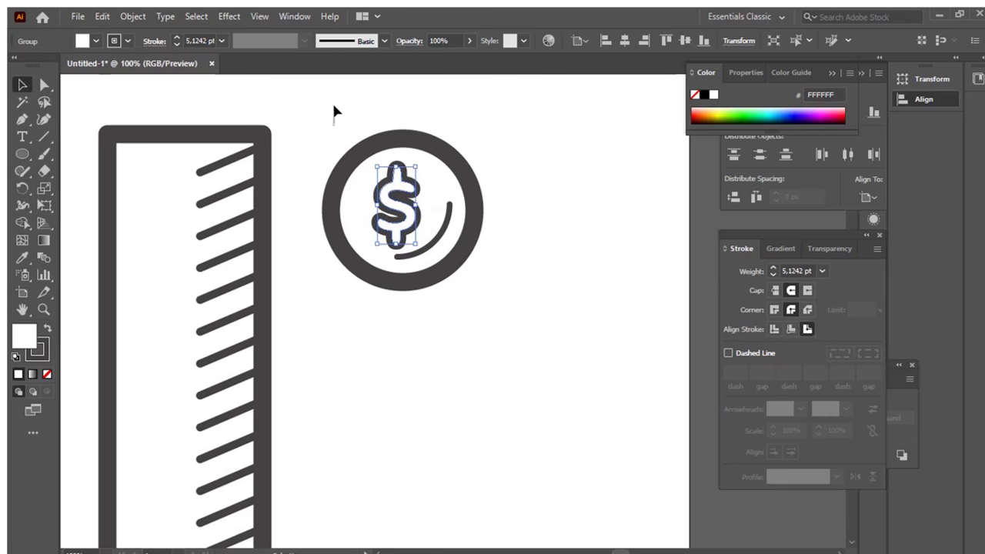
left_click(333, 105)
left_click(408, 183)
key("Right")
key("Right")
key("Right")
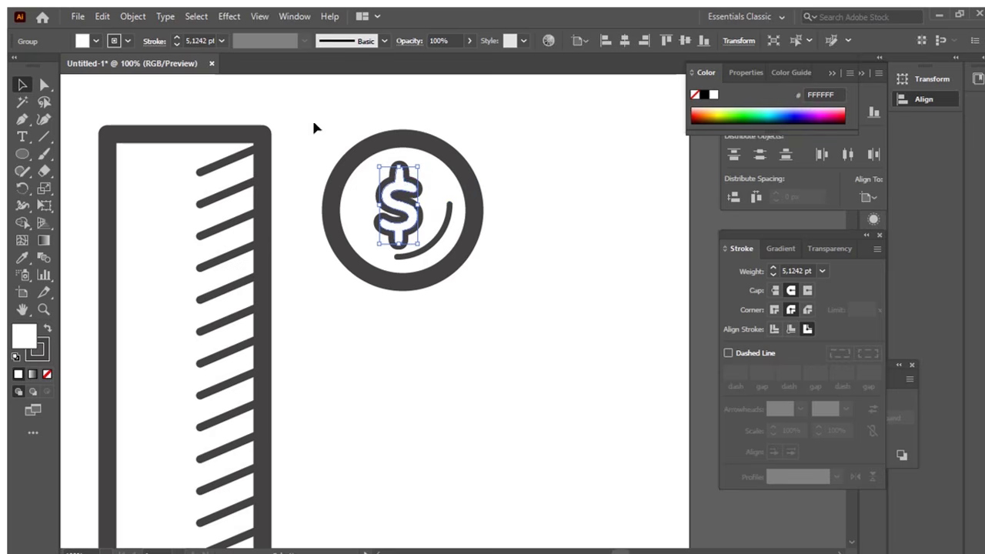
left_click_drag(313, 123, 550, 352)
key("ctrl+g")
Rotate the coin clockwise so its arc sits at the bottom and move it above the tallest bar's right side
key("z")
left_click(522, 306, "alt")
left_click(514, 307, "alt")
key("v")
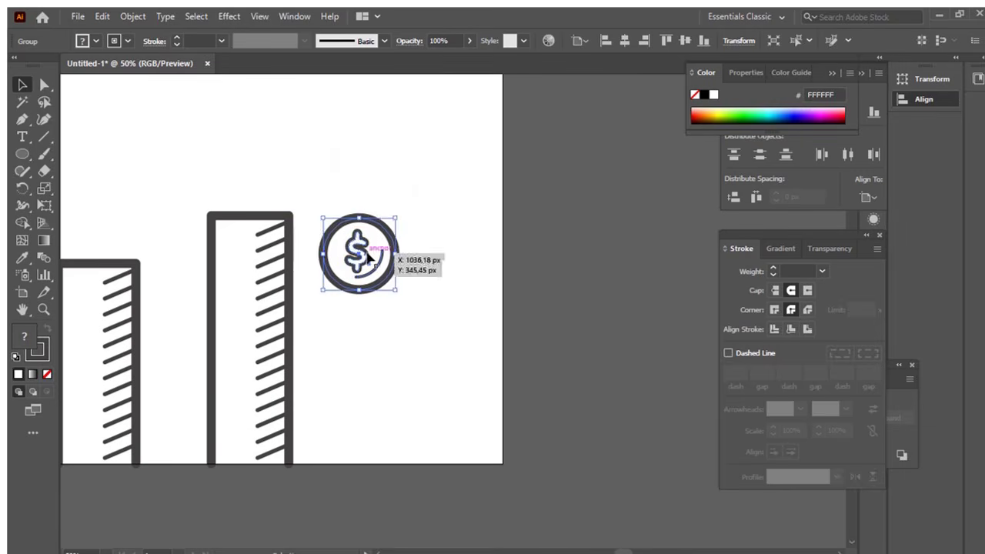
left_click_drag(404, 215, 349, 162)
key("space")
left_click_drag(350, 162, 410, 195)
key("space")
left_click_drag(382, 233, 473, 360)
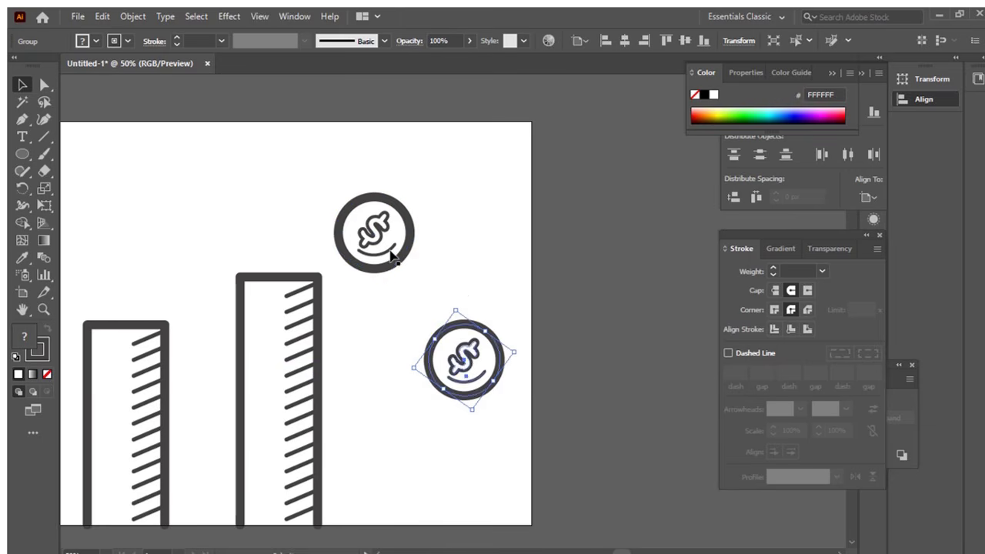
left_click_drag(392, 259, 389, 300)
left_click_drag(460, 374, 473, 377)
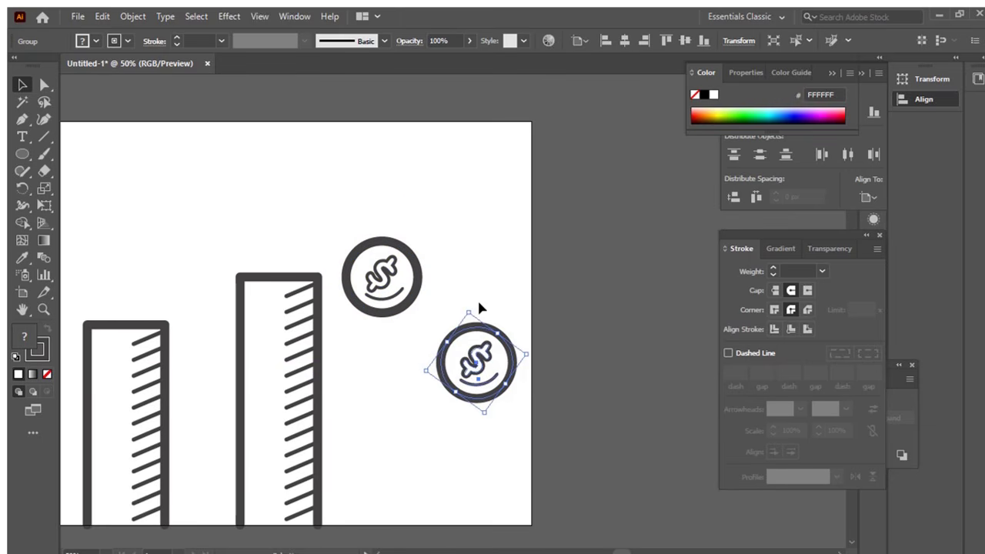
key("Delete")
Shrink the coin and place a copy of it to the lower right, rotated to a different angle
left_click_drag(471, 217, 352, 332)
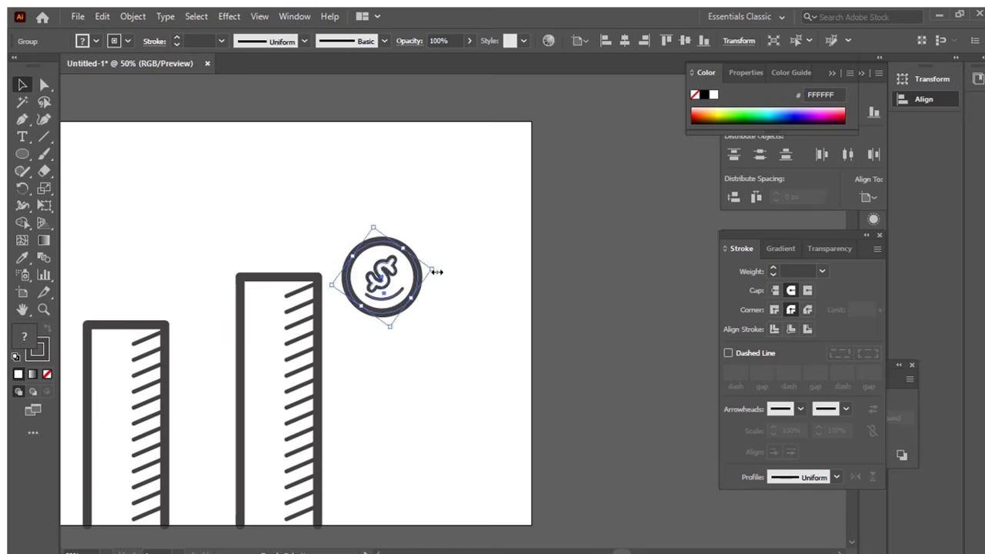
left_click_drag(436, 272, 465, 288)
left_click_drag(427, 284, 530, 316)
left_click_drag(400, 204, 553, 371)
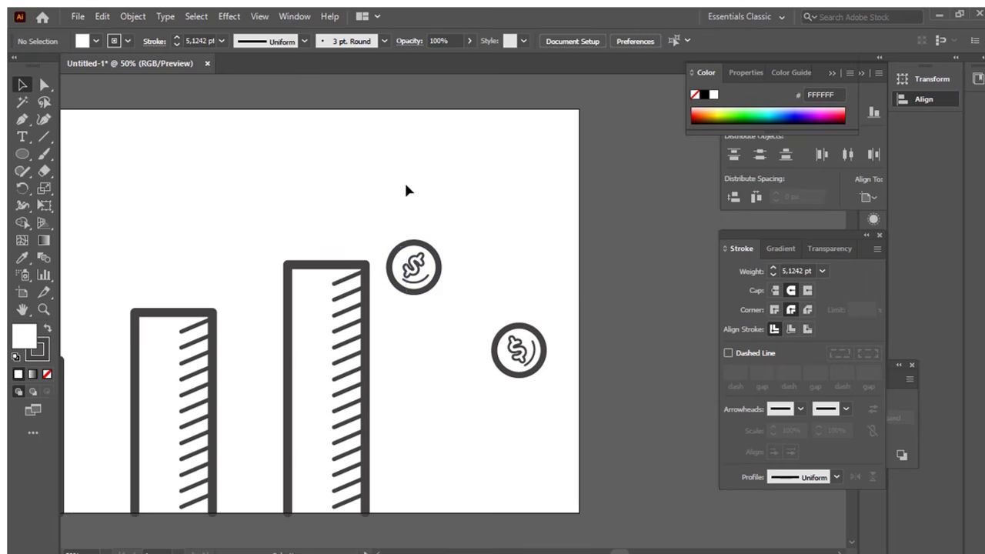
Scale both coins down together and move them further right of the tallest bar
left_click_drag(407, 191, 539, 315)
left_click_drag(542, 239, 520, 264)
left_click_drag(494, 335, 505, 322)
left_click_drag(553, 318, 662, 299)
Resize the three hatched bars together, making them narrower and shorter with their base kept on the artboard's bottom edge
left_click(424, 304, "ctrl+alt")
left_click_drag(236, 246, 486, 457)
left_click_drag(492, 356, 443, 356)
left_click(485, 374)
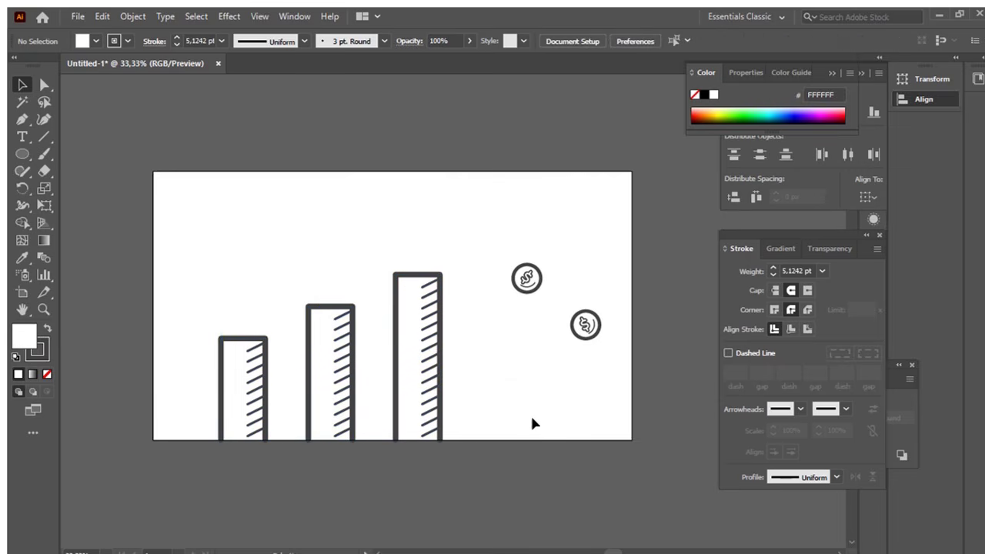
left_click_drag(184, 231, 478, 442)
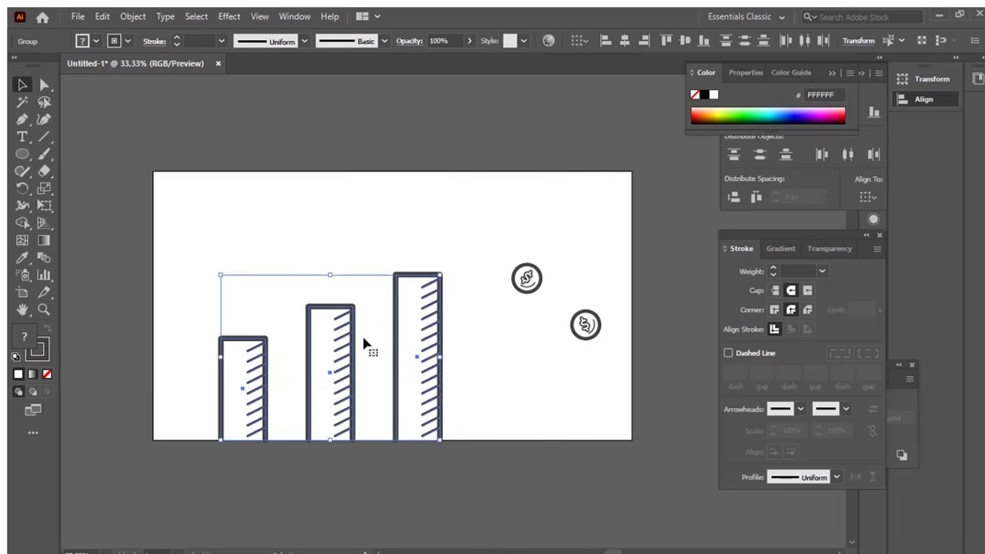
left_click_drag(332, 279, 333, 299)
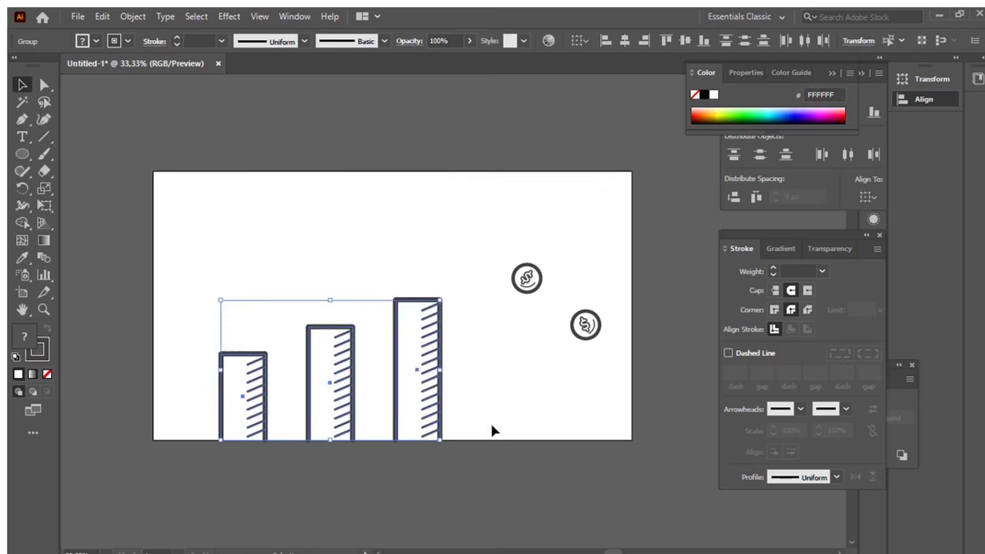
left_click(495, 428)
Move the two coins together down and to the left, closer to the bars
left_click_drag(501, 254, 601, 340)
left_click_drag(586, 324, 567, 352)
left_click(563, 381)
Draw an ellipse below the coins near the artboard's bottom and reshape it into an egg with a wider base
key("z")
left_click(546, 373)
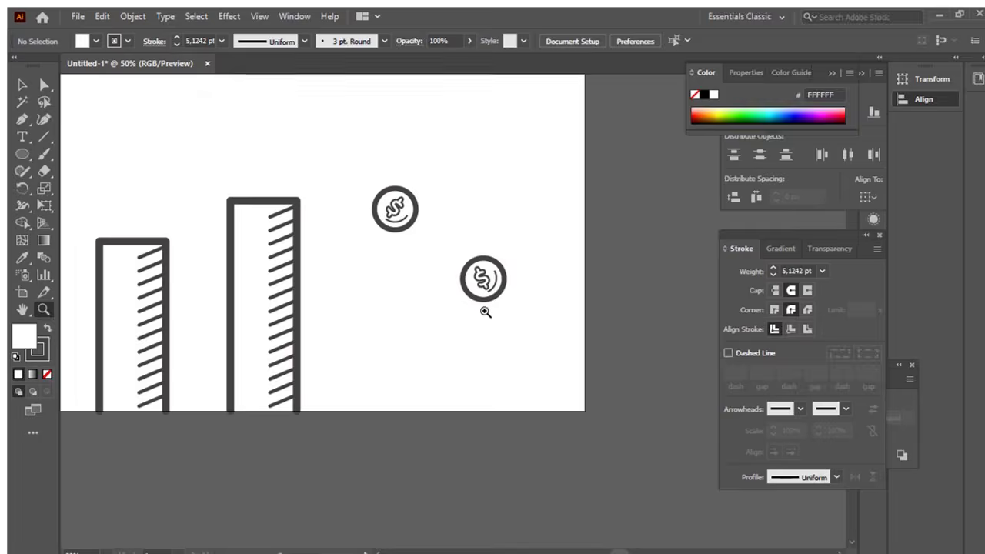
left_click(484, 310)
left_click_drag(424, 278, 514, 283)
left_click_drag(363, 284, 499, 446)
key("a")
left_click_drag(341, 351, 500, 383)
Give the egg shape the coin's dark outline of 9,2521 pt with the Eyedropper
key("i")
left_click(558, 298)
key("ctrl+shift+a")
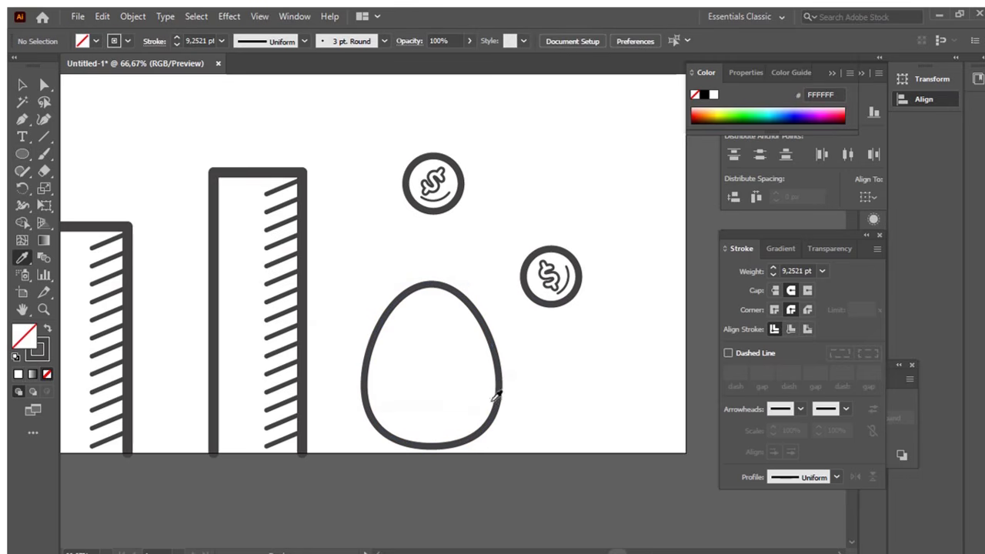
Draw a curved highlight inside the egg's lower right with the Pen tool and give it the coin arc's thinner stroke
key("p")
left_click(478, 377)
left_click_drag(436, 431, 393, 438)
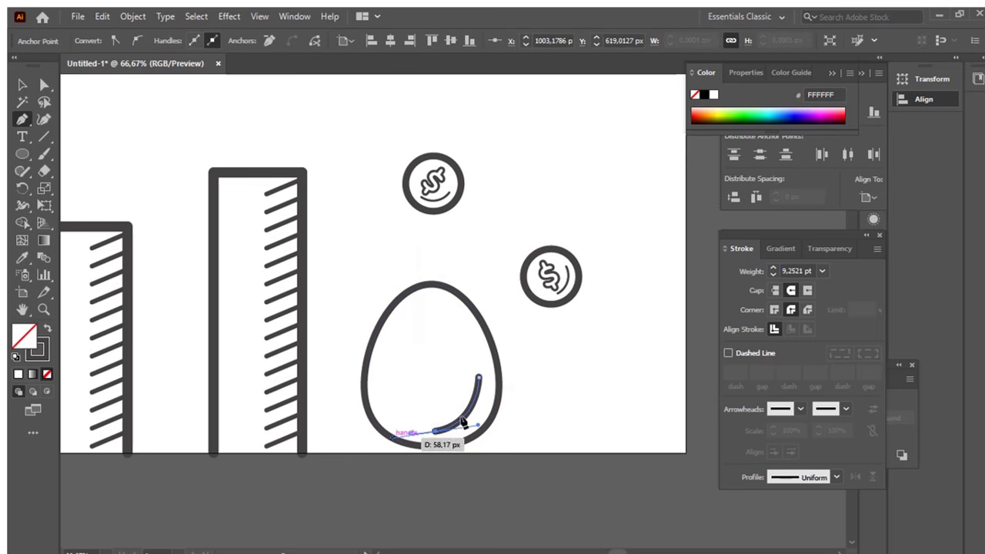
key("i")
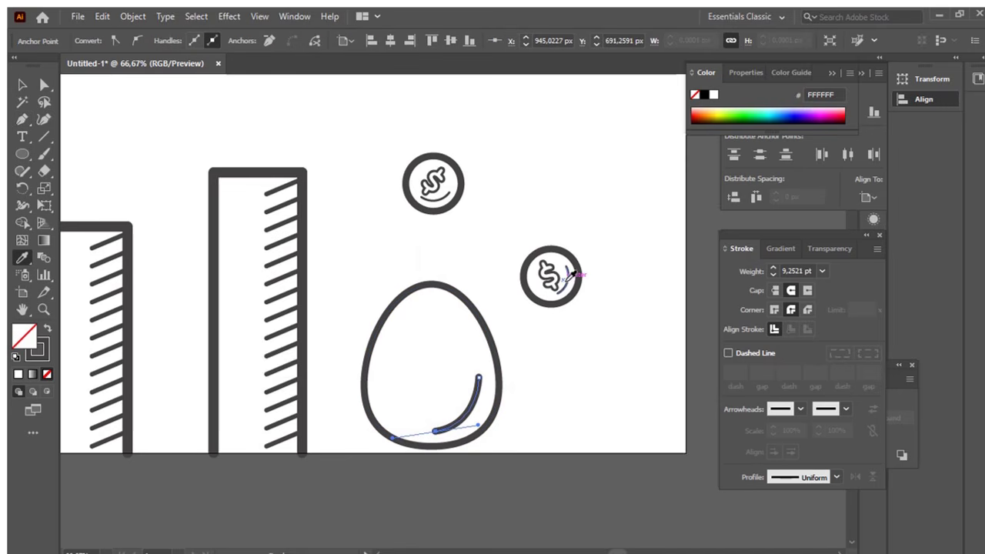
left_click(567, 384, "ctrl")
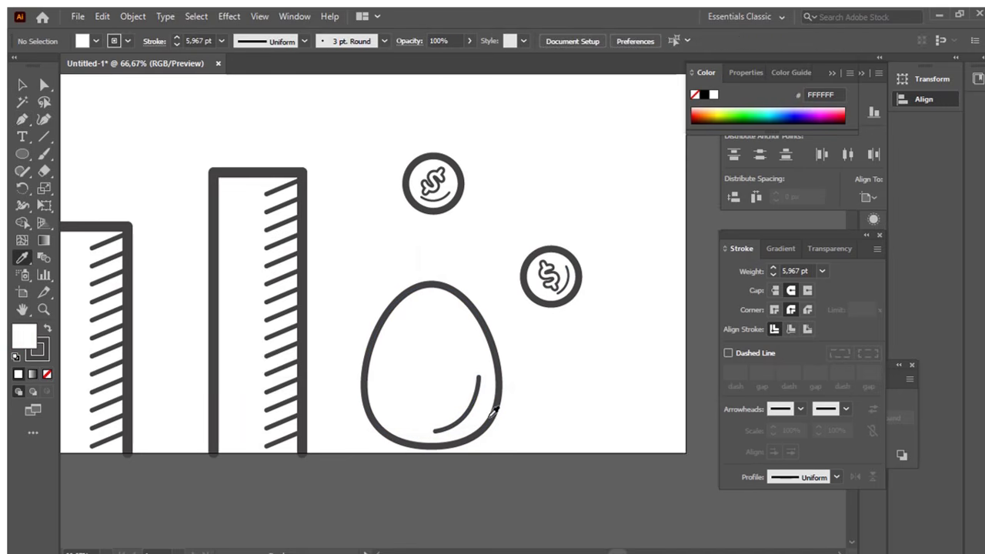
key("v")
left_click_drag(481, 379, 485, 378)
key("ctrl+shift+a")
key("z")
left_click(478, 323)
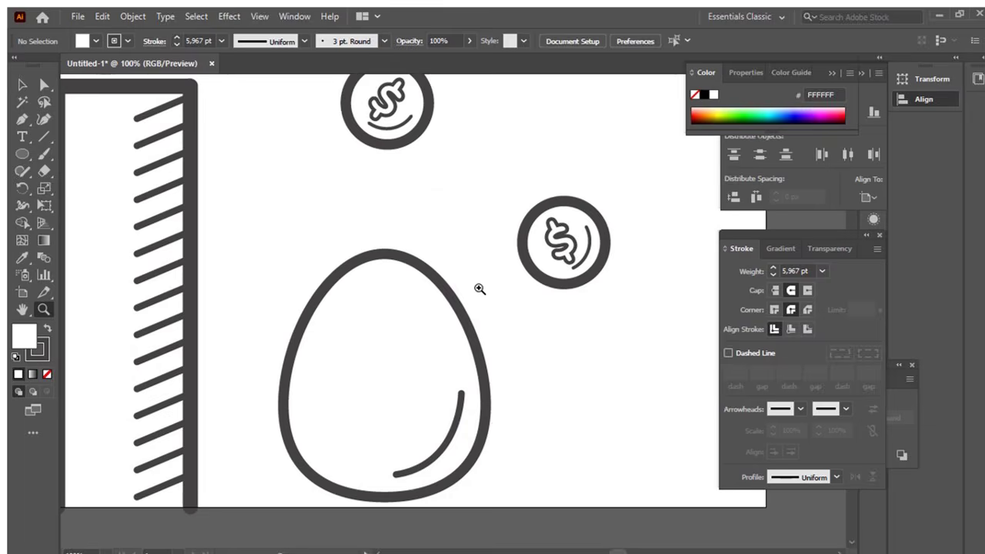
left_click(478, 287)
left_click_drag(531, 316, 588, 350)
key("p")
left_click(339, 299)
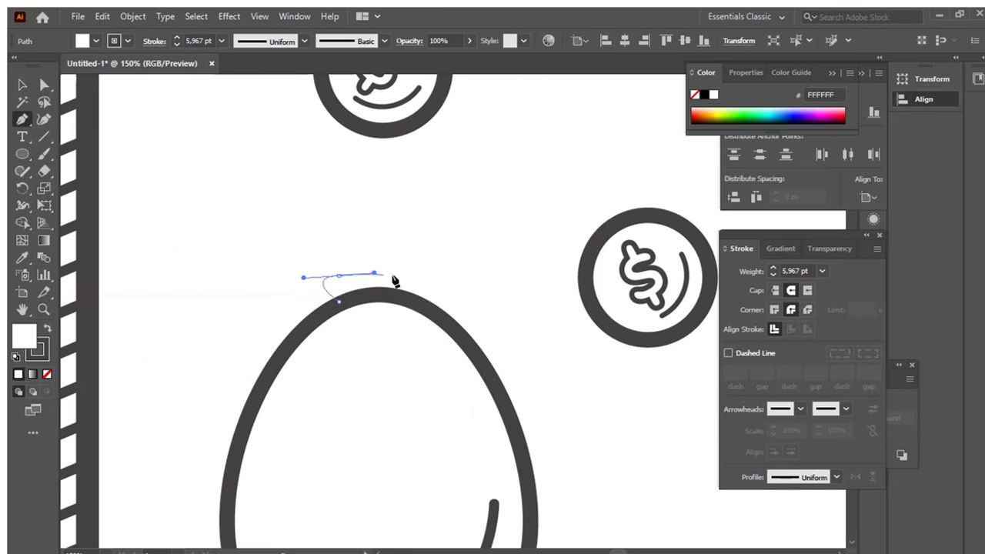
mouse_move(419, 302)
left_mouse_down()
mouse_move(429, 303)
mouse_move(387, 351)
left_mouse_up()
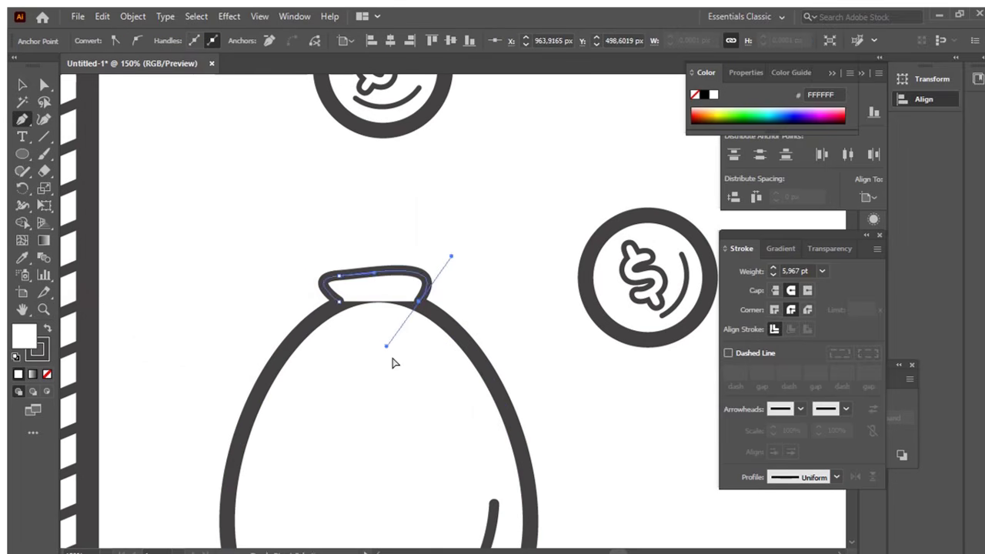
key("ctrl+shift+a")
left_click(372, 270)
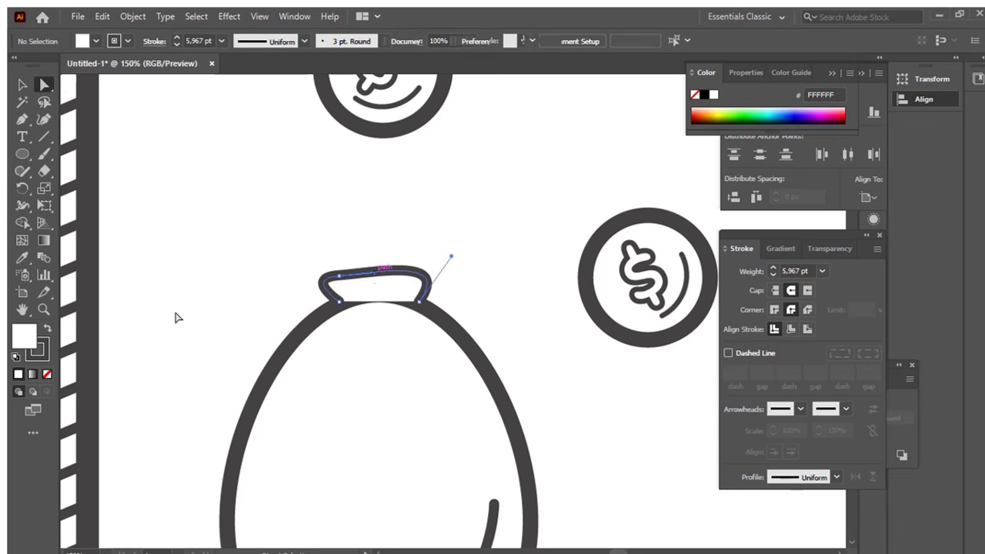
left_click_drag(452, 256, 436, 244)
left_click_drag(374, 273, 416, 265)
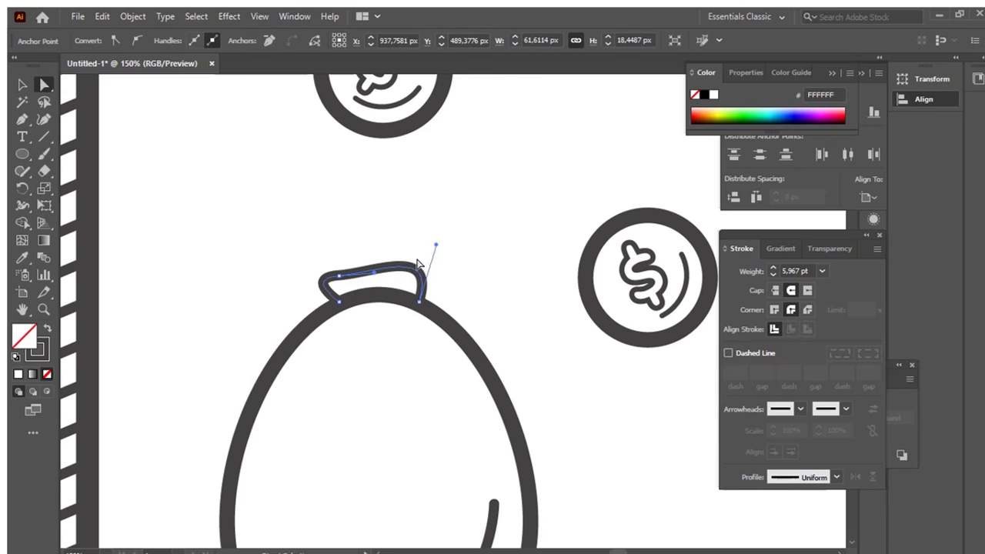
key("Delete")
key("Delete")
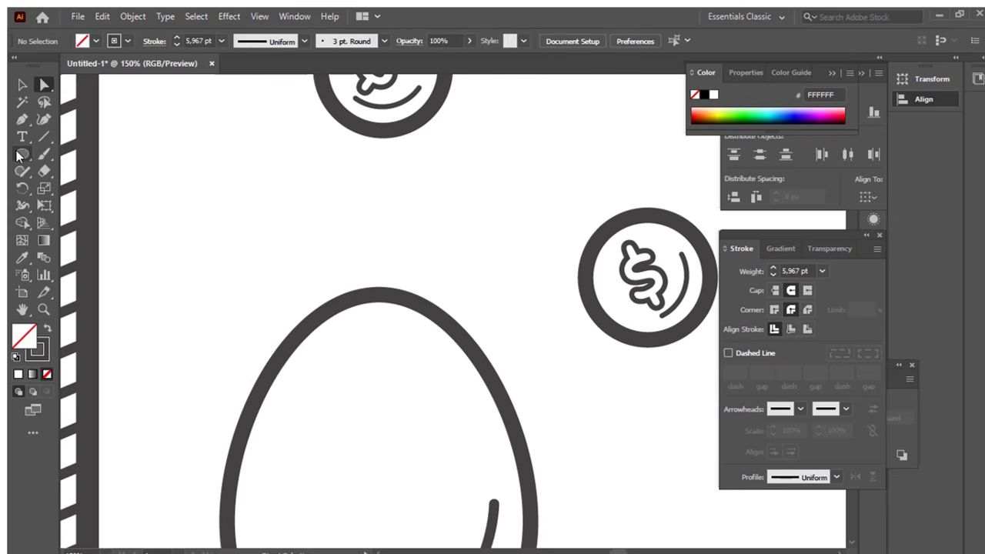
Draw a small ellipse over the egg's top and delete its bottom anchor point to leave an open arc
left_click(23, 156)
left_click_drag(345, 266, 429, 332)
key("a")
left_click(380, 333)
key("Delete")
Move the small arc down so it sits closer to the egg's top
key("z")
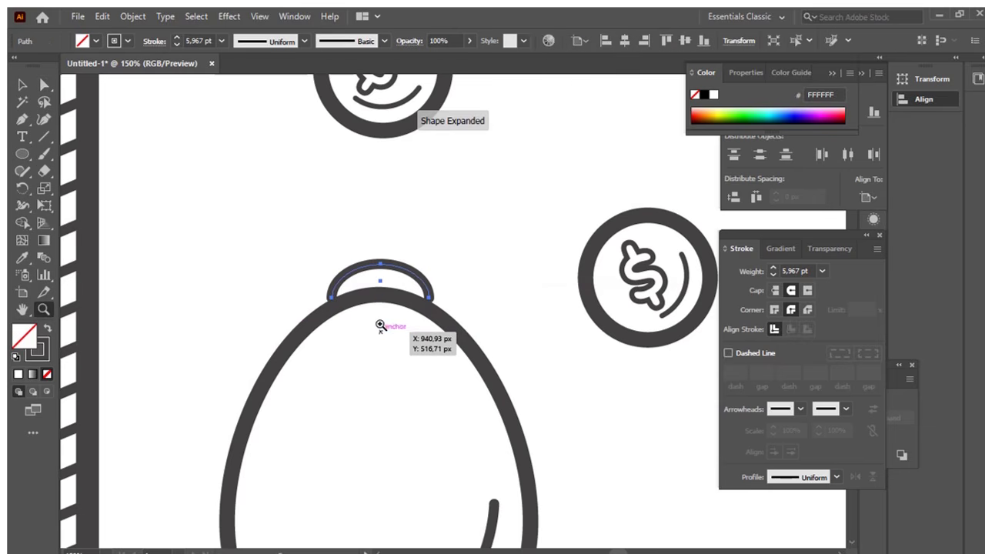
left_click(398, 273)
key("v")
scroll(400, 273, "up", 1)
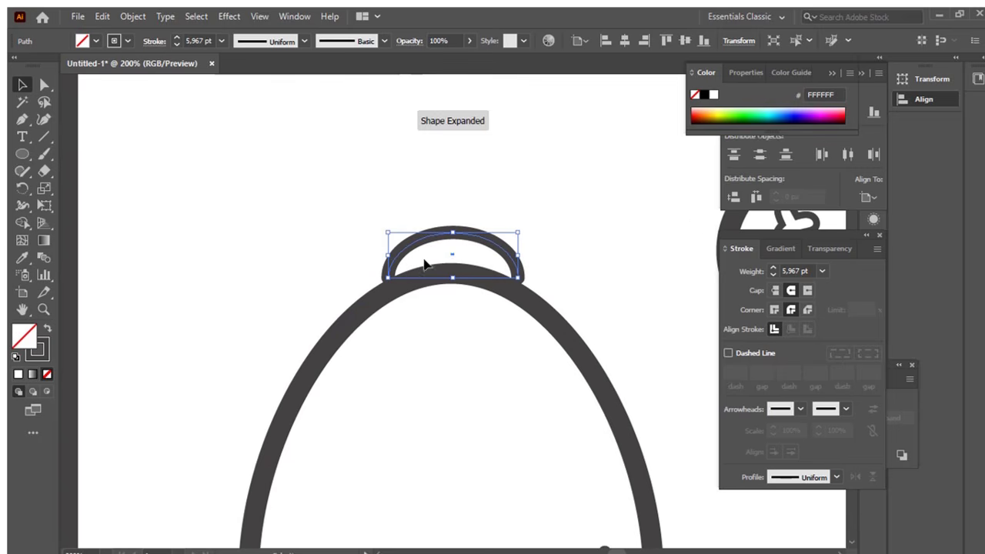
left_click(471, 244)
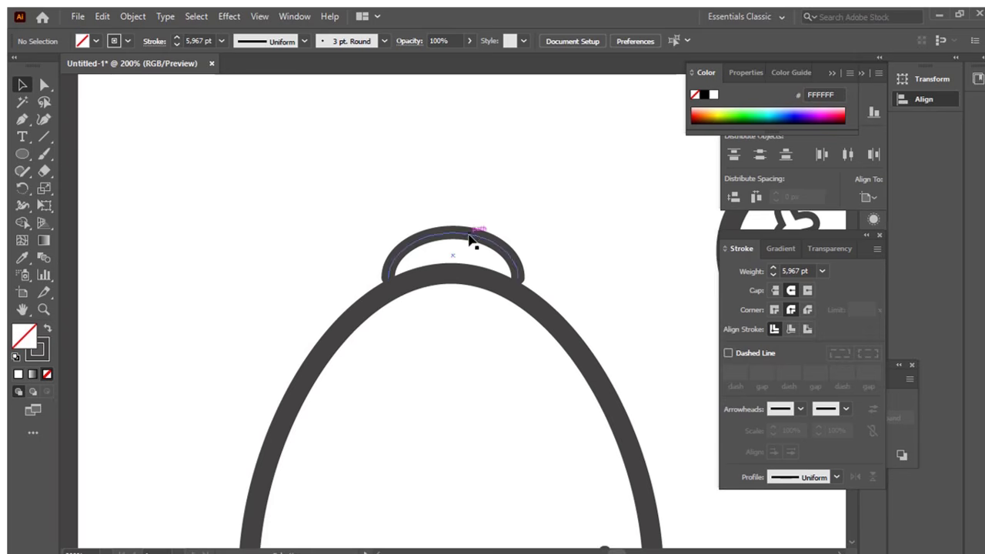
left_click_drag(469, 234, 467, 245)
Match the small arc to the egg's dark 9,2521 pt outline and leave it without a fill
key("space")
left_click_drag(479, 301, 451, 279)
key("z")
left_click(466, 337, "alt")
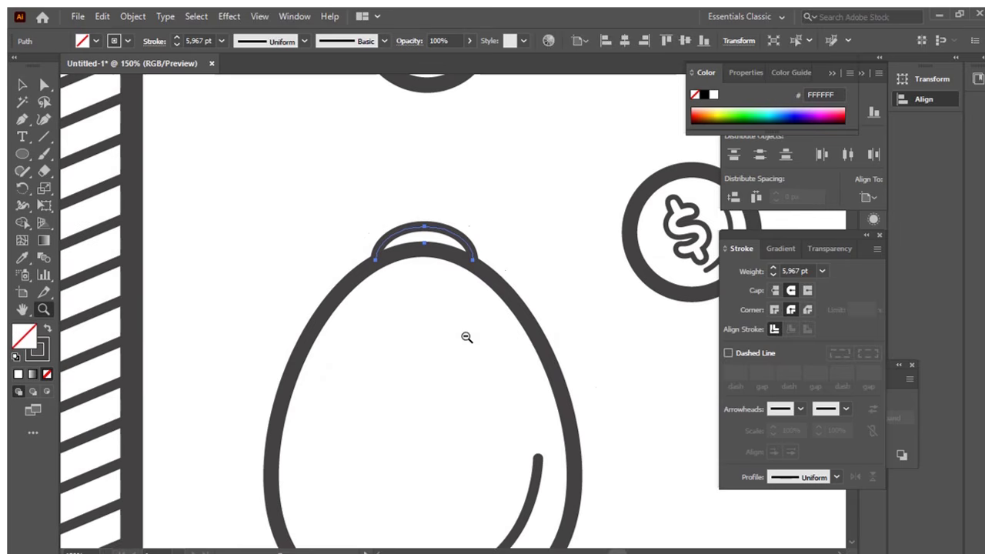
key("i")
left_click(527, 314)
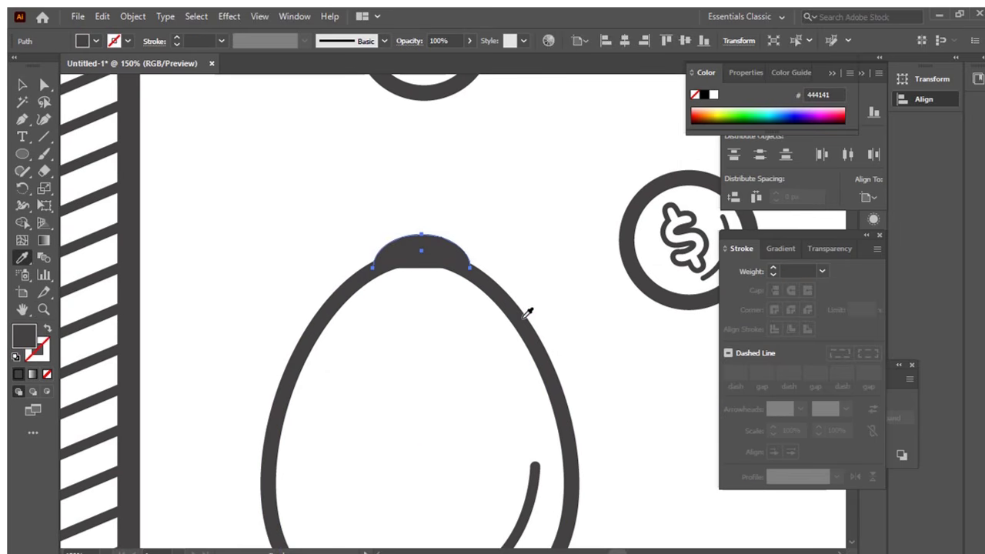
key("shift+x")
key("ctrl+shift+a")
Draw the money bag's ruffled opening above the small arc as a wavy three-lobed path with the Pen tool
left_click_drag(429, 270, 408, 319)
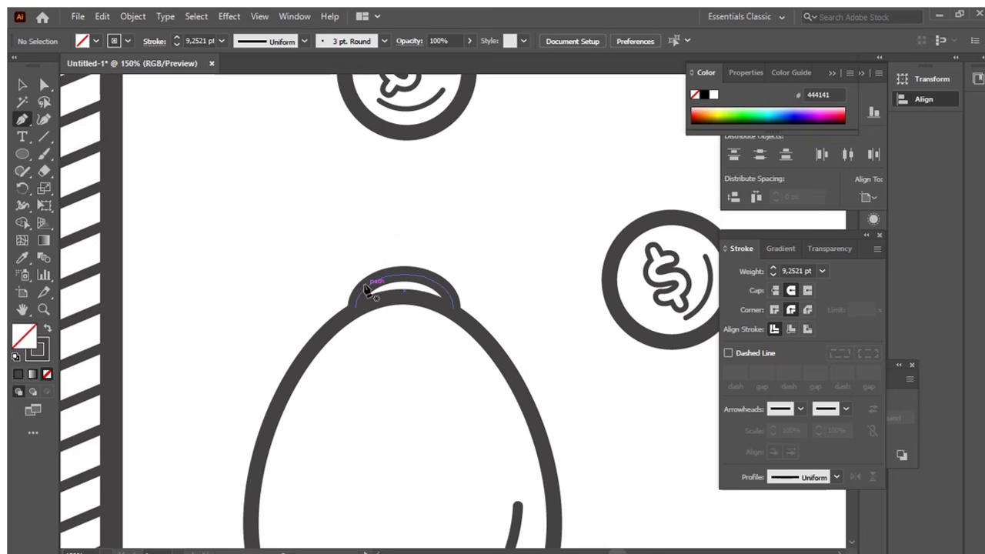
left_click(367, 287)
left_click_drag(340, 216, 385, 196)
left_click(399, 229)
left_click_drag(446, 204, 469, 217)
left_click(450, 239)
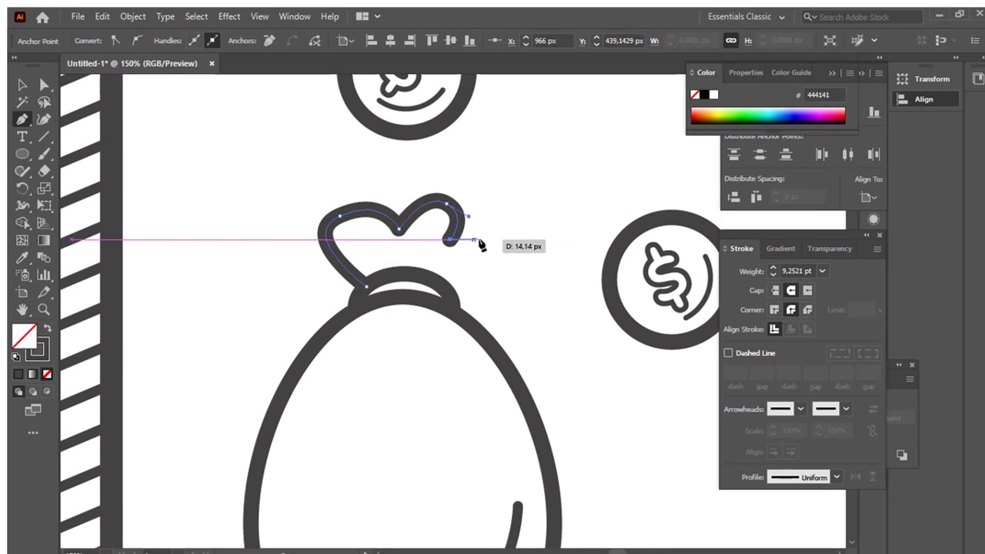
left_click_drag(490, 255, 489, 285)
left_click(454, 296)
key("ctrl+shift+a")
Duplicate the right-hand coin below it and delete the copy's circle and arc, leaving only its dollar sign
key("z")
left_click(461, 351, "alt")
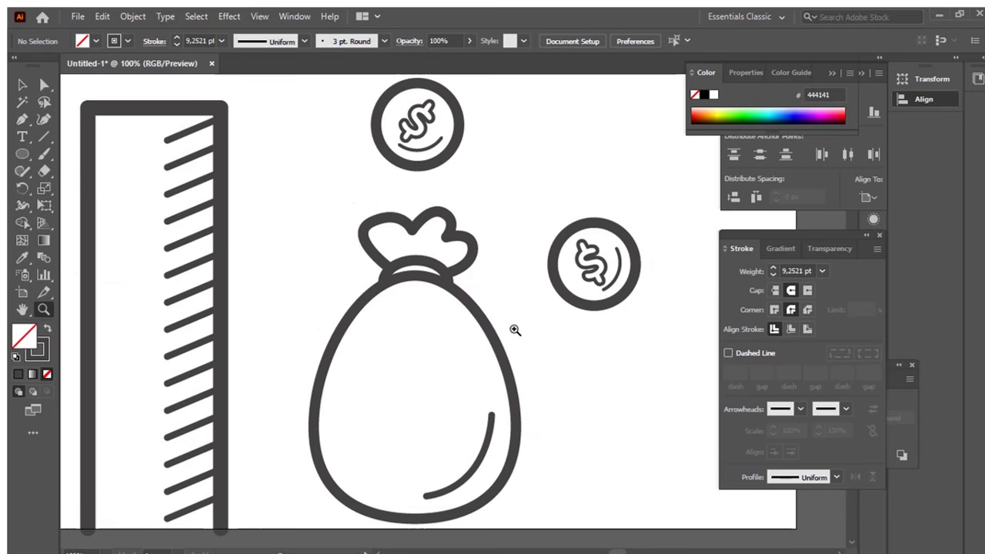
left_click_drag(598, 285, 604, 418)
key("a")
left_click_drag(674, 377, 627, 434)
key("Delete")
key("v")
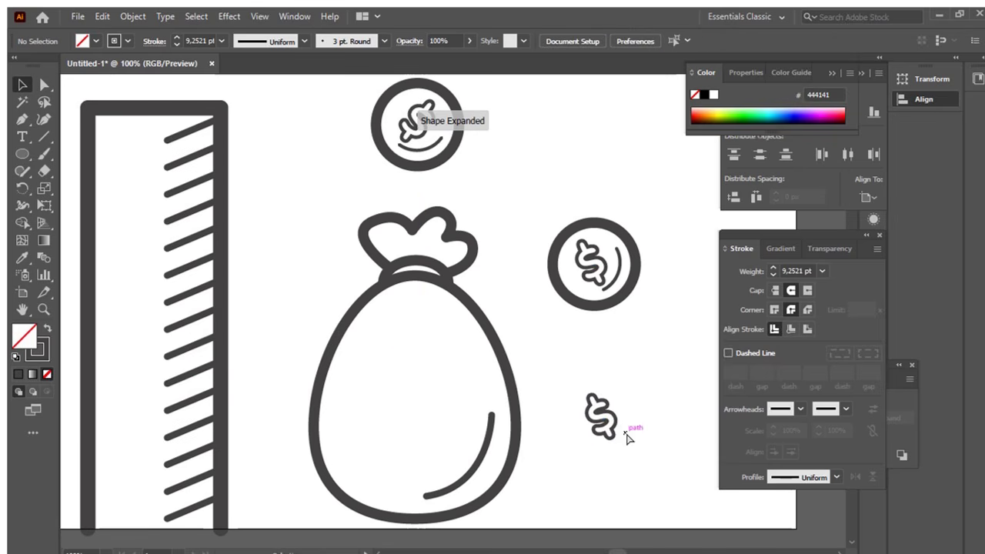
Move the copied dollar sign to the middle of the money bag, enlarge it and turn it upright
left_click_drag(622, 431, 626, 437)
mouse_move(615, 394)
left_mouse_down()
mouse_move(627, 374)
mouse_move(447, 404)
mouse_move(415, 389)
left_mouse_up()
mouse_move(428, 426)
left_mouse_down()
mouse_move(450, 446)
mouse_move(441, 440)
left_mouse_up()
Raise the money bag's bottom edge to flatten it and shift the curved highlight up to fit
left_click_drag(406, 526, 438, 423)
key("a")
key("v")
left_click(555, 394)
left_click_drag(512, 374, 516, 360)
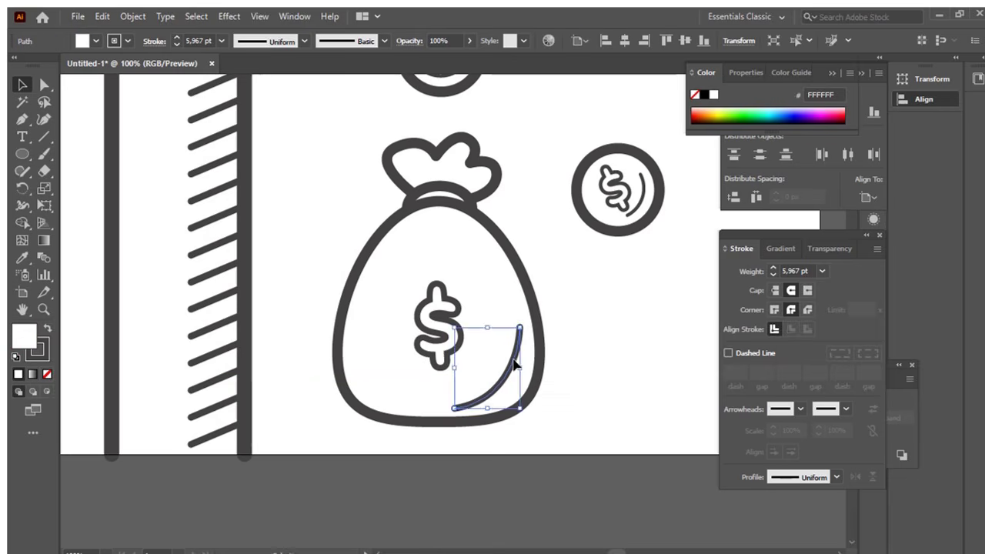
Select the money bag together with both coins and remove their fill
key("z")
key("ctrl+minus")
key("ctrl+minus")
key("v")
left_click_drag(550, 127, 372, 368)
left_click(67, 381)
Tilt the whole money bag clockwise beside the tallest bar and move the right-hand coin further right
left_click(354, 313)
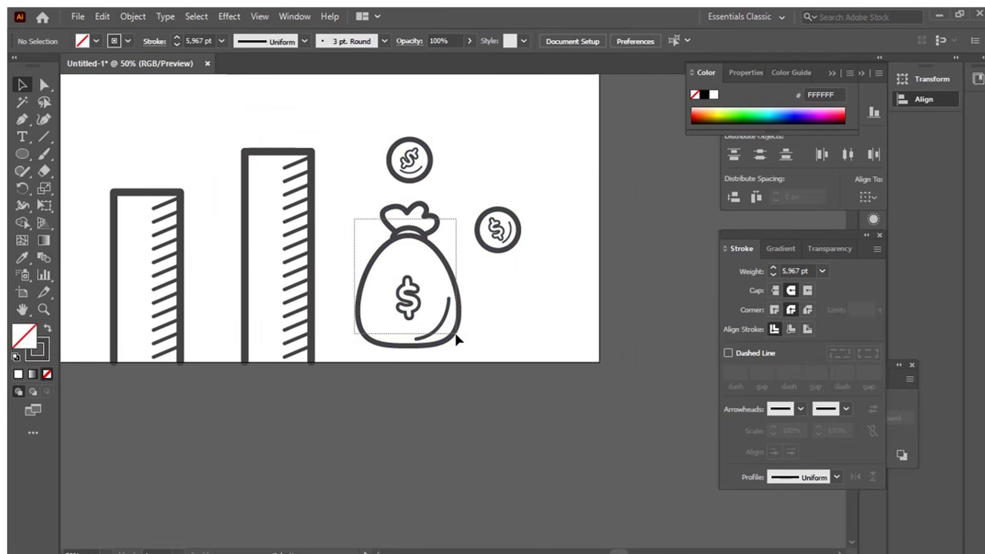
left_click_drag(466, 203, 545, 245)
left_click(497, 237)
scroll(422, 269, "up", 3)
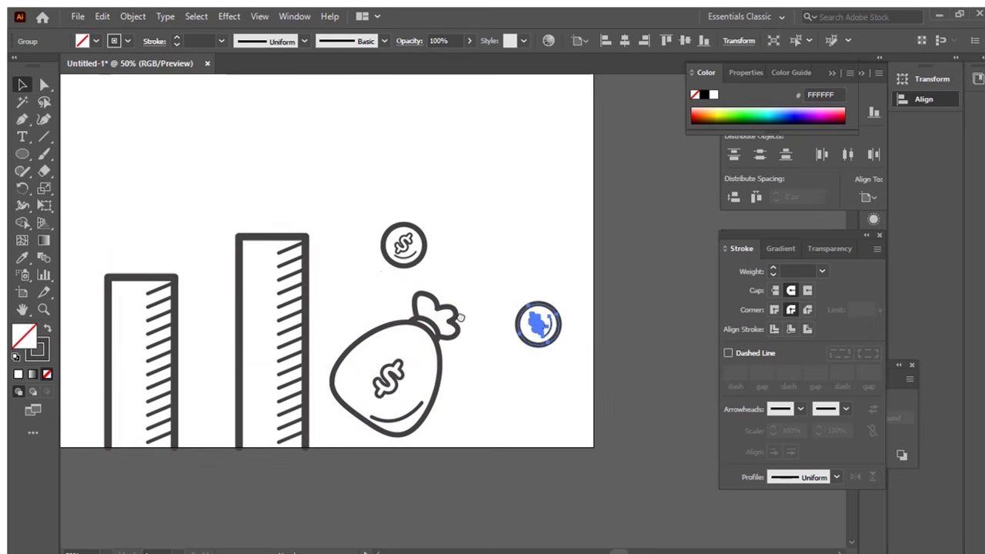
Nudge the upper coin slightly up and to the left above the money bag
left_click(409, 261)
left_click_drag(370, 223, 408, 266)
scroll(443, 342, "left", 1)
left_click(450, 350)
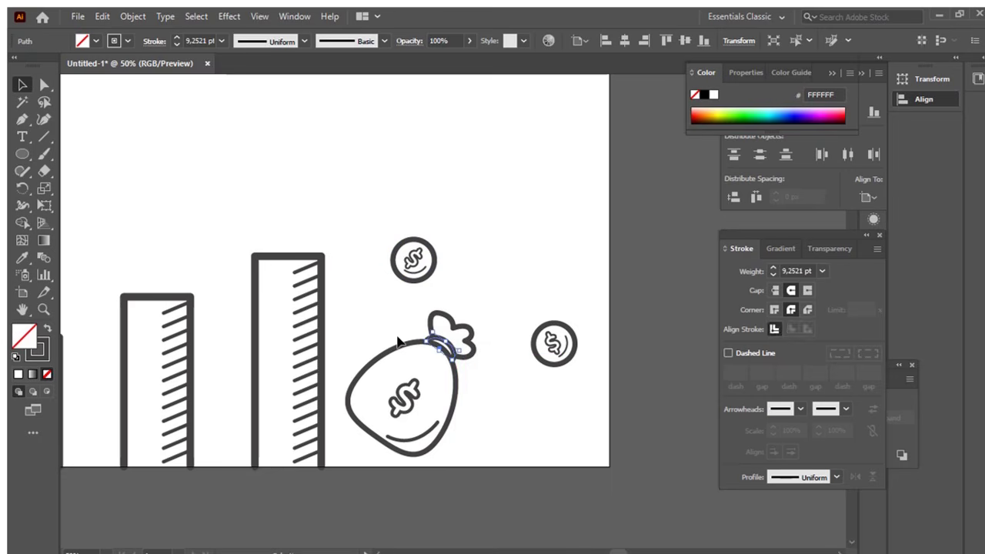
left_click_drag(478, 449, 480, 451)
left_click_drag(422, 382, 443, 379)
left_click_drag(416, 374, 450, 381)
left_click(450, 381, "alt")
key("v")
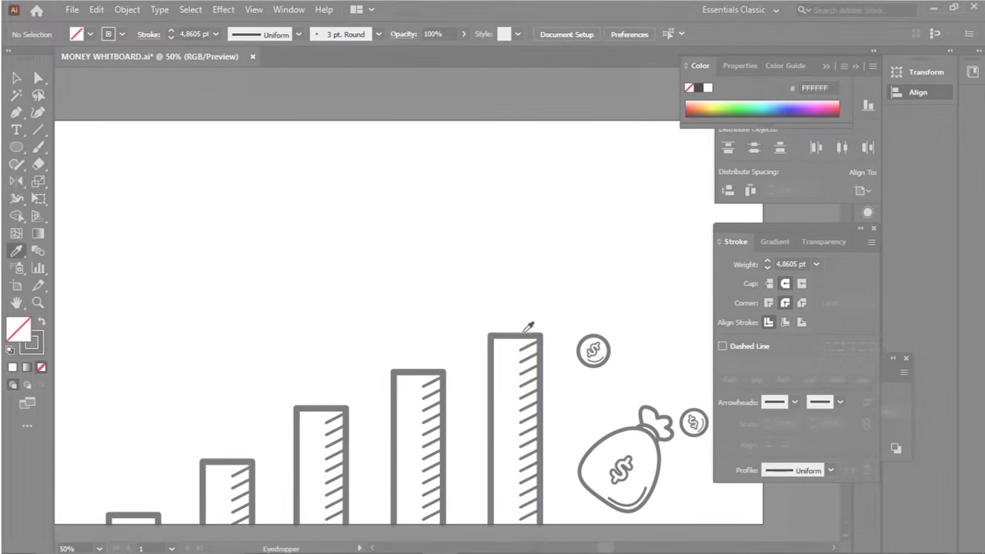
Copy the bar outline's stroke style and draw half a rocket body above the bars: a curved side ending in a short horizontal base line
left_click(520, 333)
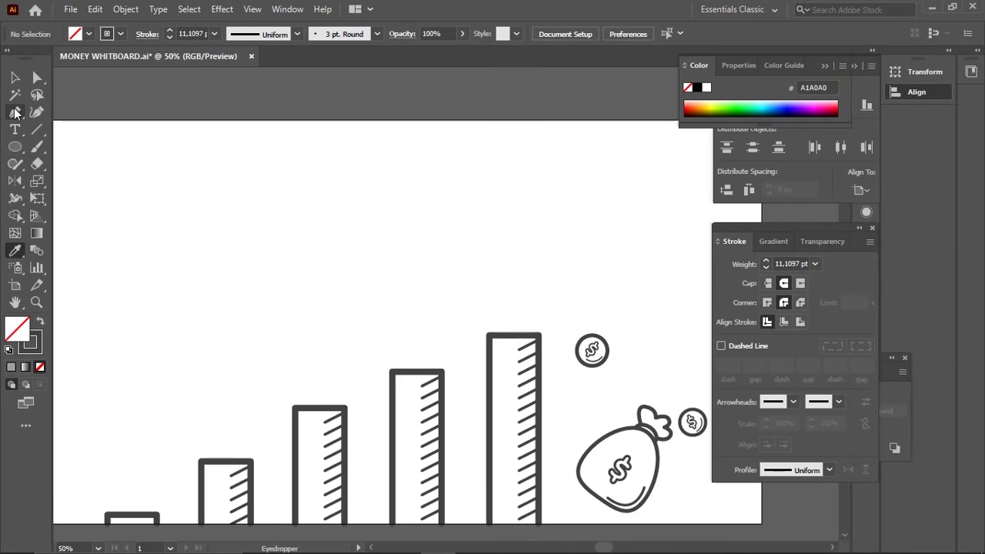
left_click(211, 169)
left_click_drag(256, 286, 256, 374)
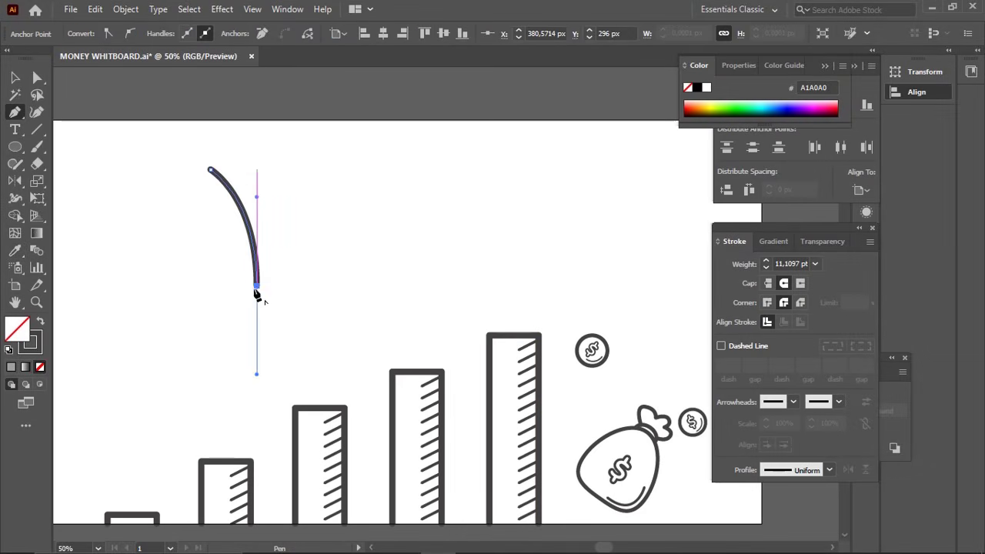
left_click(258, 287)
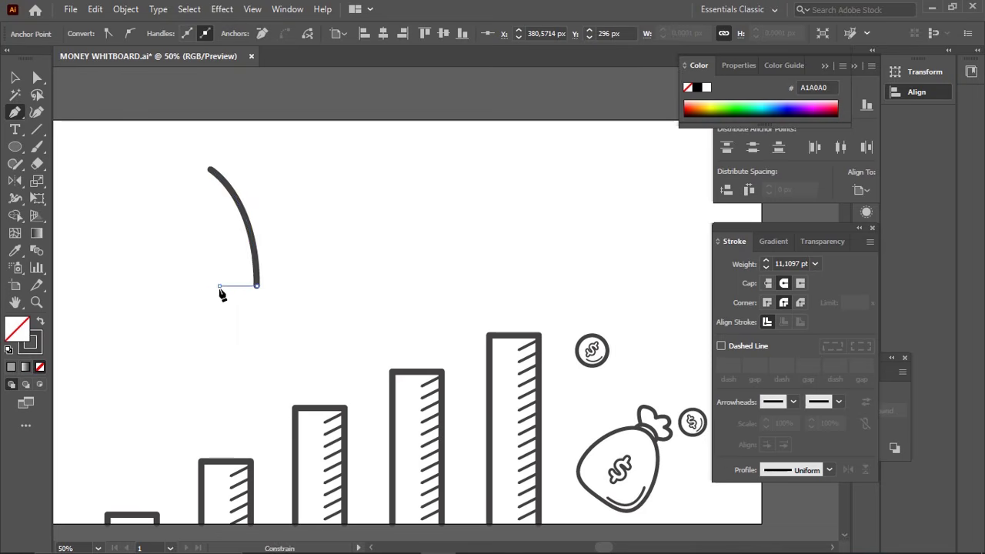
left_click(256, 300, "ctrl")
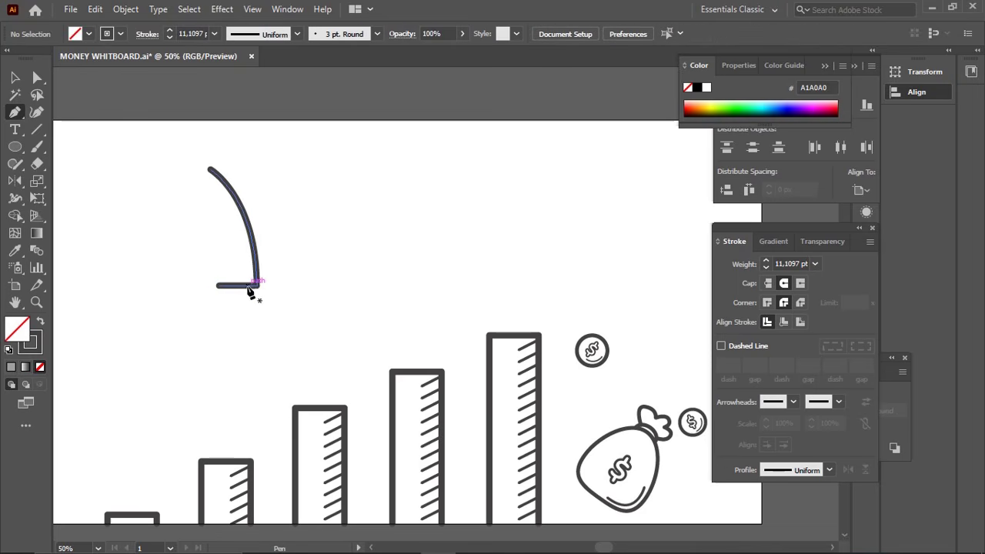
Draw half of the nozzle below the rocket base as a slanted side with a short horizontal bottom line
left_click(244, 286)
left_click(241, 314)
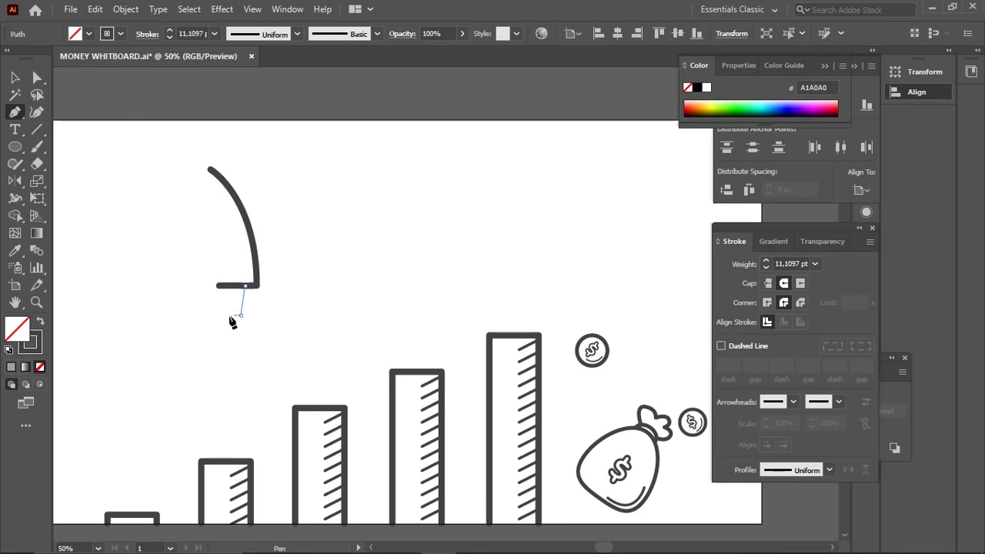
left_click(214, 315, "shift")
left_click(221, 262, "ctrl")
Raise the upper end of the rocket's curved side and reshape the curve into a fuller nose
key("a")
left_click(211, 170)
left_click_drag(212, 171, 281, 151)
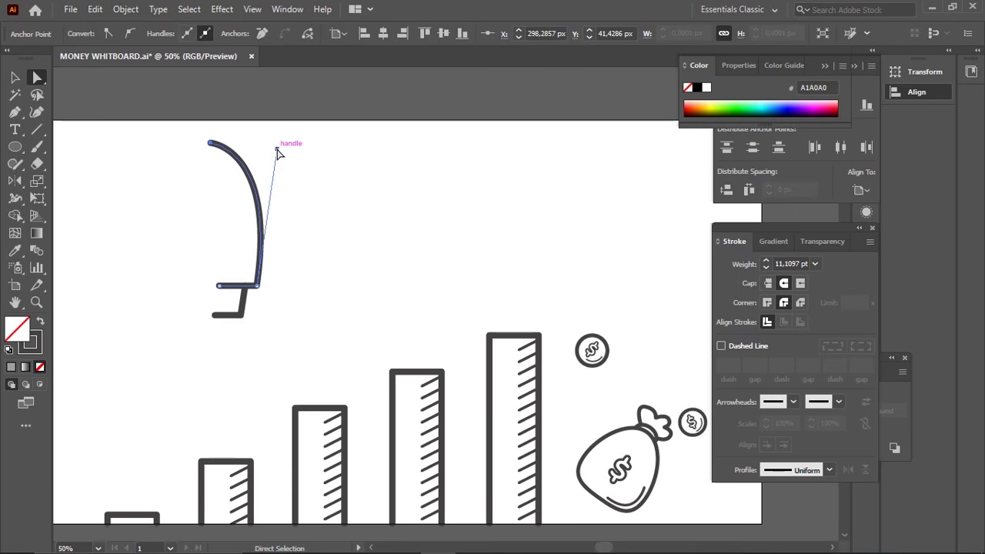
left_click(298, 254)
Draw an angular fin on the outer side of the rocket body and shift its lower inner corner closer to the body
left_click(258, 227)
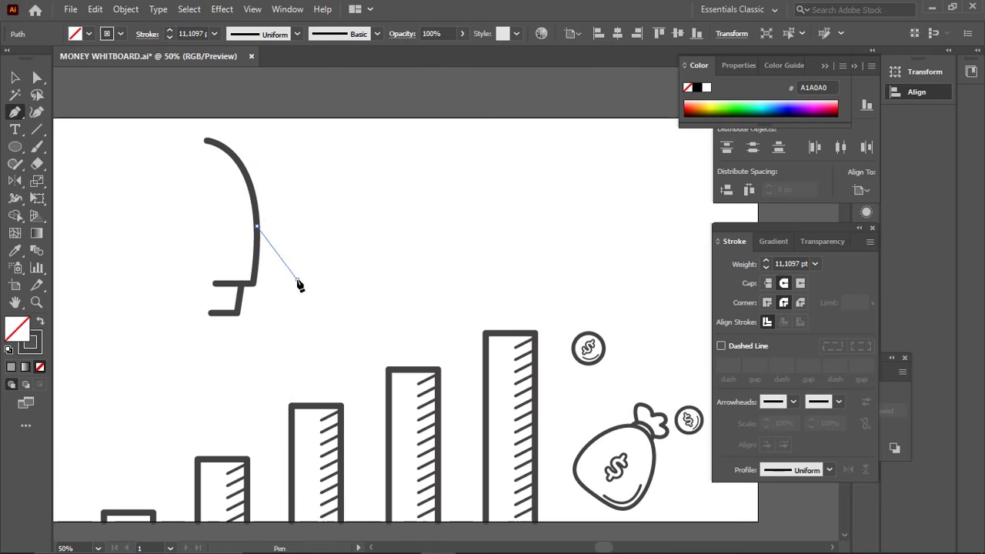
left_click(298, 280)
left_click(298, 291, "shift")
left_click(278, 292, "shift")
left_click(255, 270)
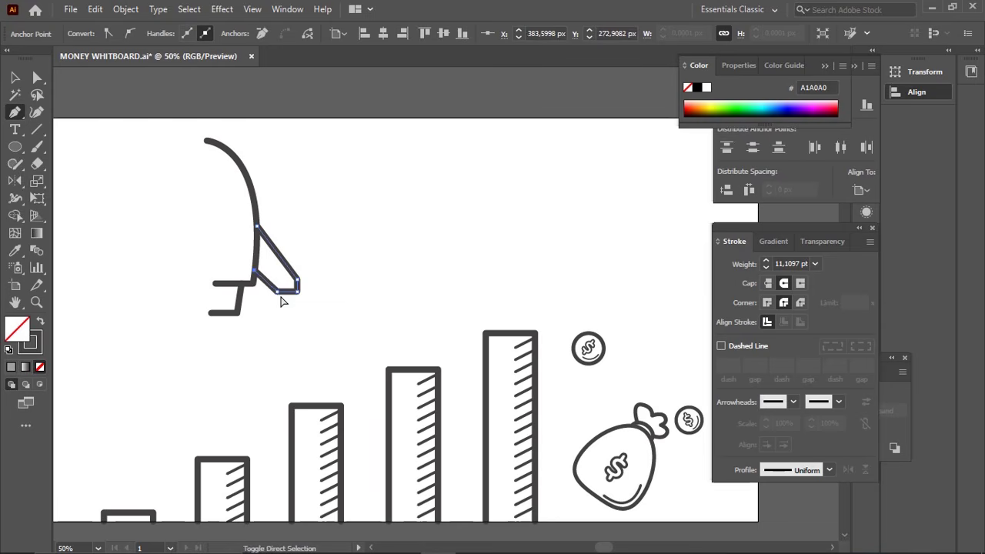
left_click(280, 300, "ctrl")
left_click_drag(268, 291, 262, 291)
left_click(288, 299, "ctrl")
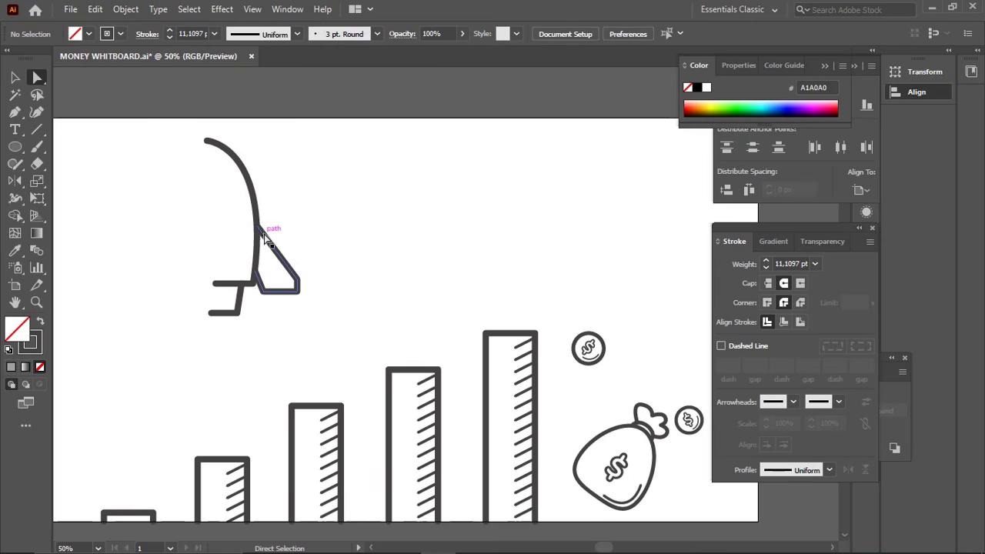
Move the fin's upper point outward, reconnect it to the body with a short line and adjust the lower inner corner
left_click_drag(264, 240, 278, 245)
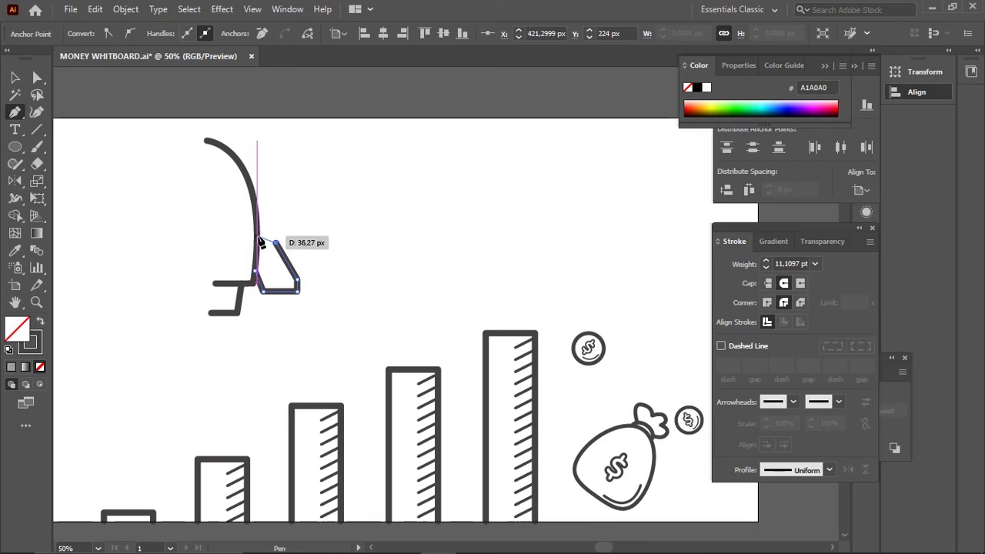
left_click(258, 236)
left_click(274, 297, "ctrl")
key("a")
left_click_drag(263, 292, 274, 298)
left_click(288, 297)
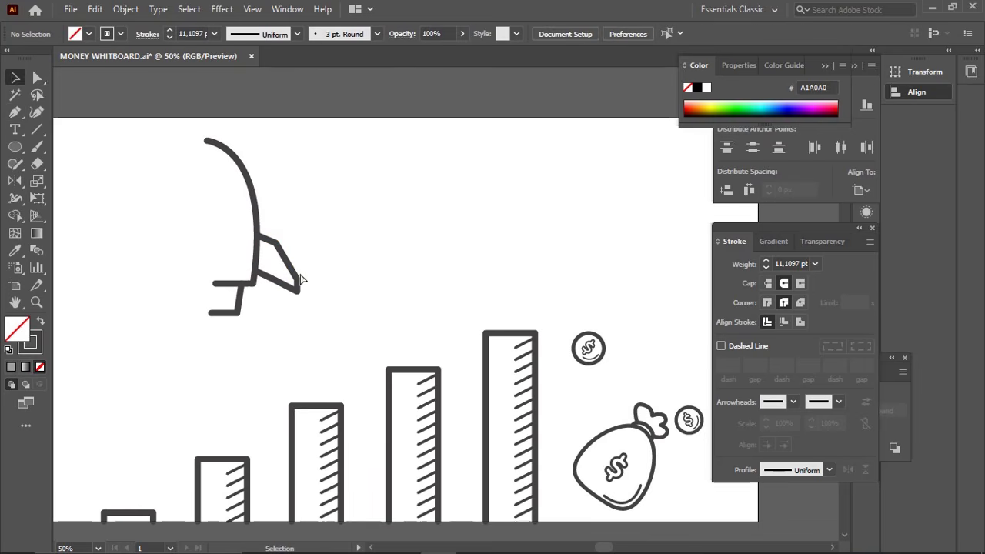
Reshape the fin into a narrower form with a steep outer edge and a short flat bottom
left_click_drag(298, 290, 286, 292)
key("z")
left_click(305, 282)
key("ctrl+z")
key("a")
left_click(408, 311)
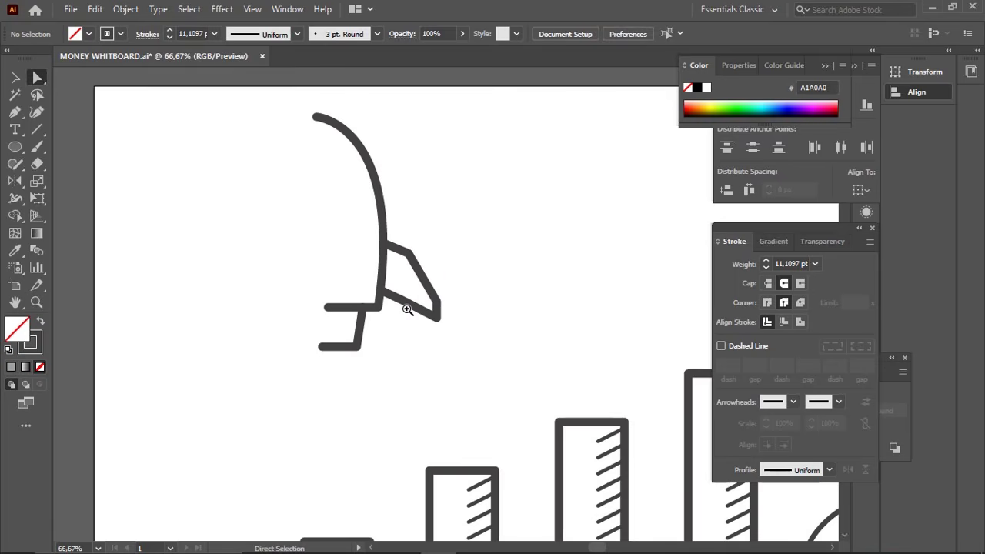
left_click_drag(403, 300, 406, 318)
left_click_drag(451, 282, 469, 324)
left_click(444, 318)
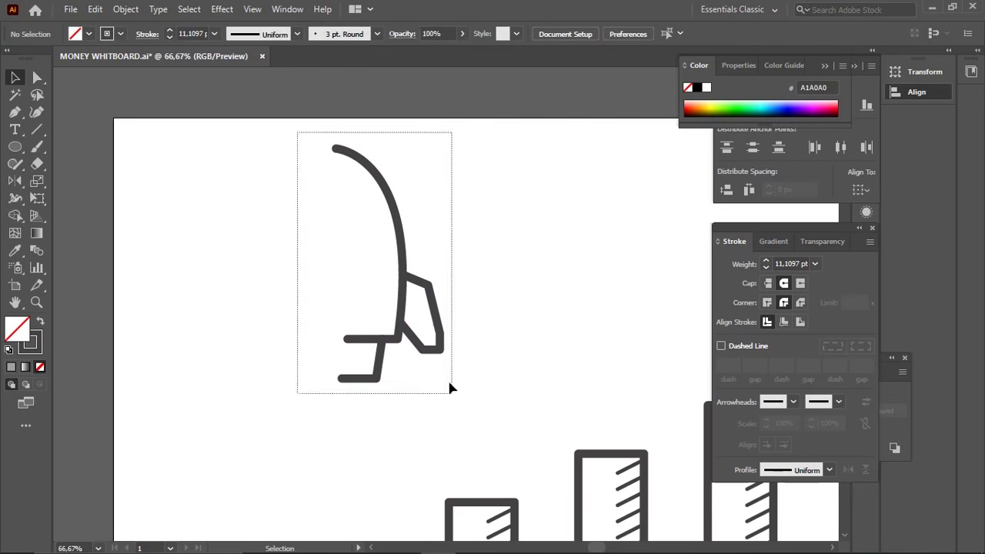
Align the open left ends of the rocket's nose curve, base line and nozzle line horizontally to the left
left_click_drag(452, 389, 452, 388)
key("a")
left_click_drag(309, 122, 367, 411)
left_click(394, 33)
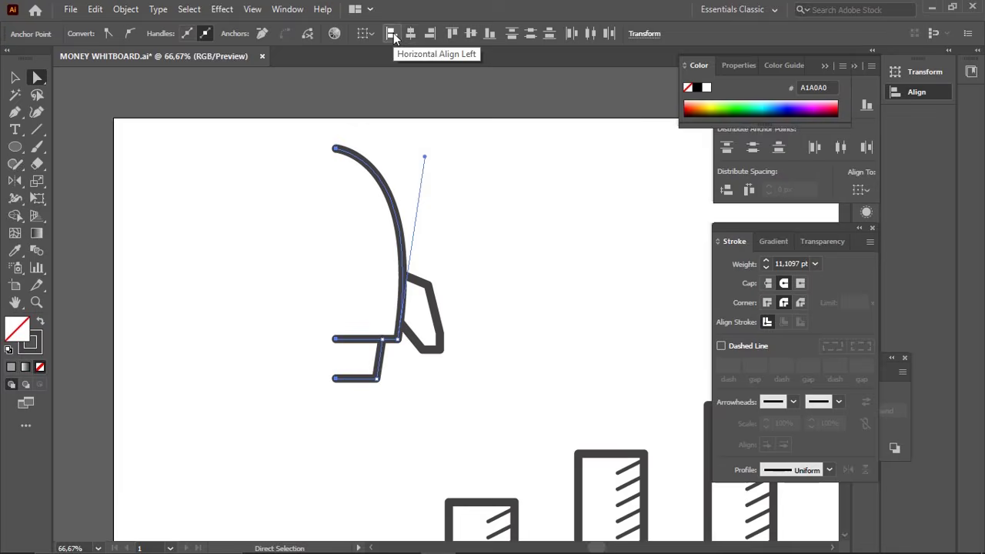
left_click(407, 188, "ctrl")
Lower the fin's upper outer corner so its top edge slopes down more steeply
left_click(408, 283)
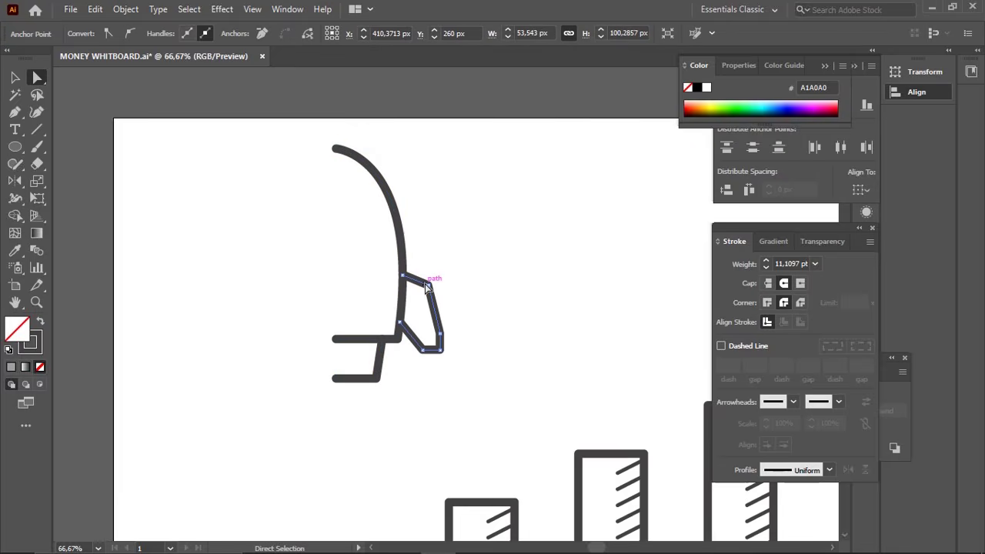
left_click_drag(430, 309, 429, 309)
left_click(444, 344)
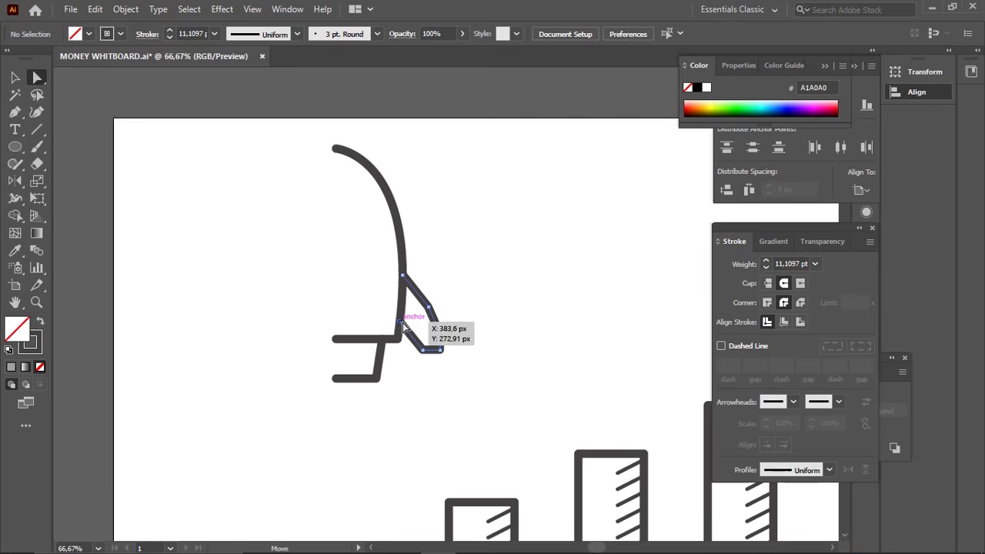
left_click(403, 276)
Delete the fin's lower edges and close it with a straight horizontal line from its outer tip to the body
left_click_drag(443, 354, 438, 354)
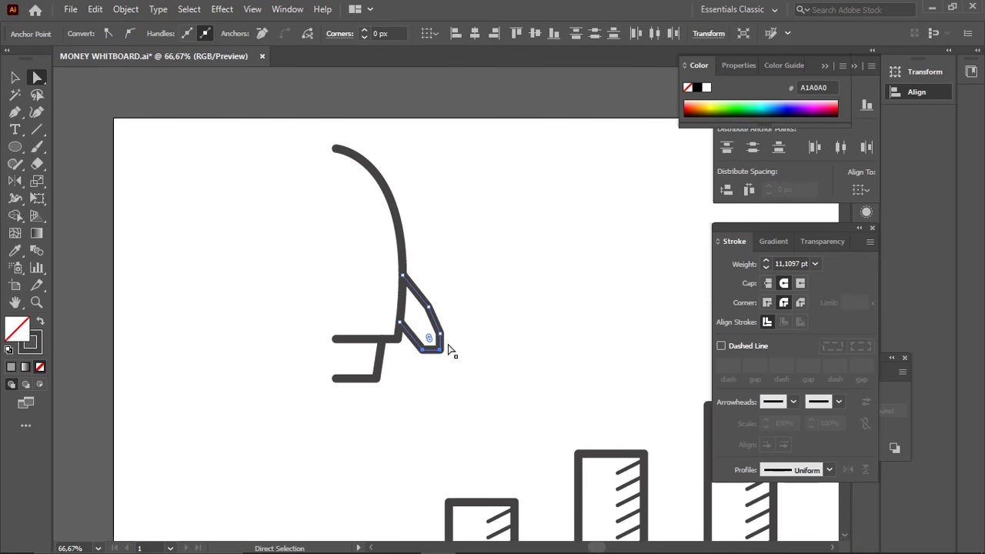
key("Delete")
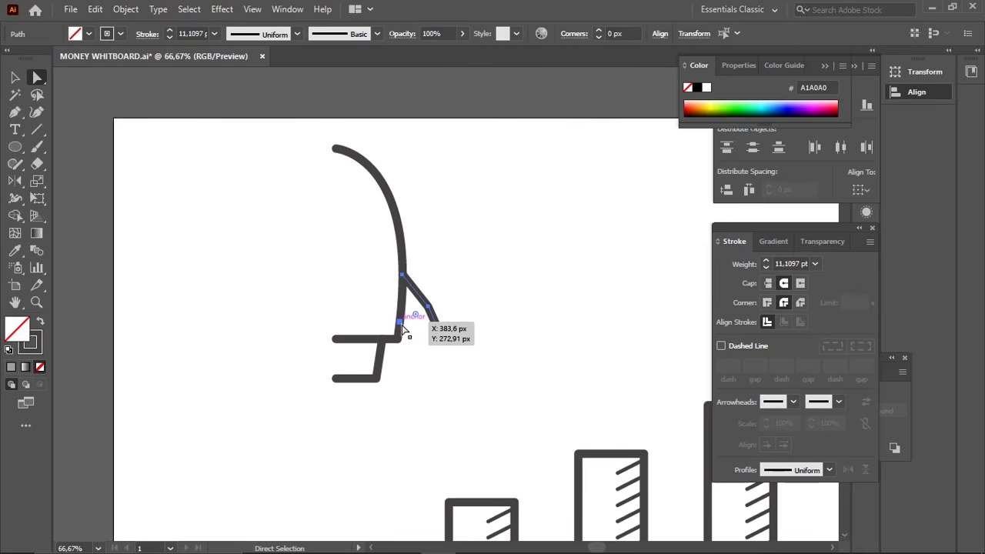
left_click(400, 322)
key("Delete")
key("p")
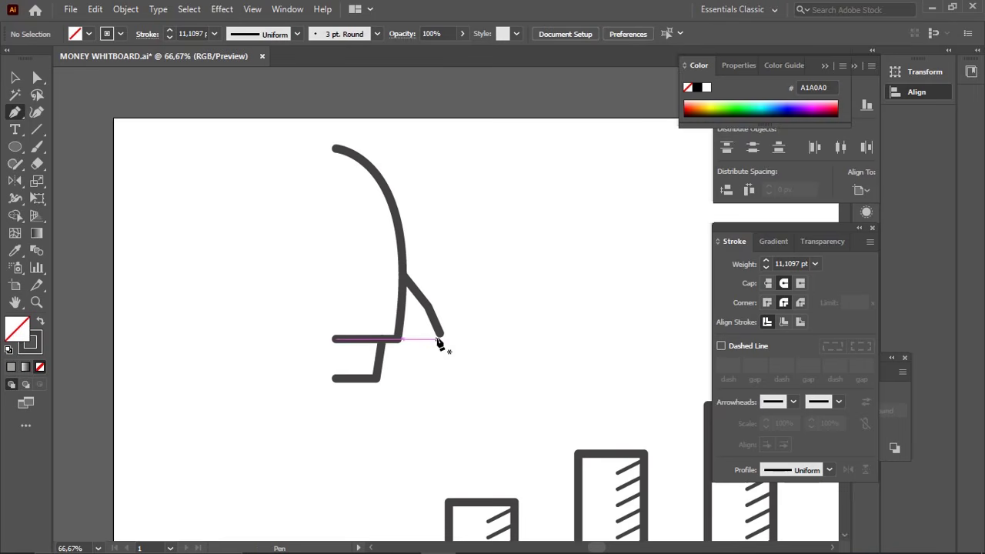
left_click(440, 333)
left_click(401, 333)
left_click(528, 351, "ctrl")
Group all the outlines of the half rocket
key("space")
left_click_drag(483, 331, 522, 360)
key("v")
left_click_drag(300, 159, 474, 392)
key("ctrl+g")
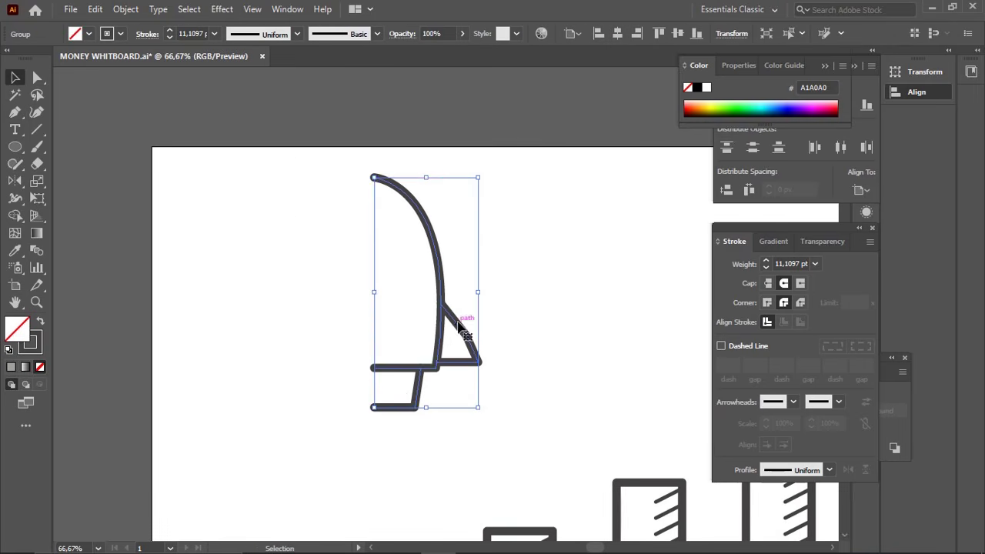
Make a copy of the half rocket reflected about the vertical axis and move it toward the original's open side
left_click_drag(462, 327, 344, 327)
double_click(16, 180)
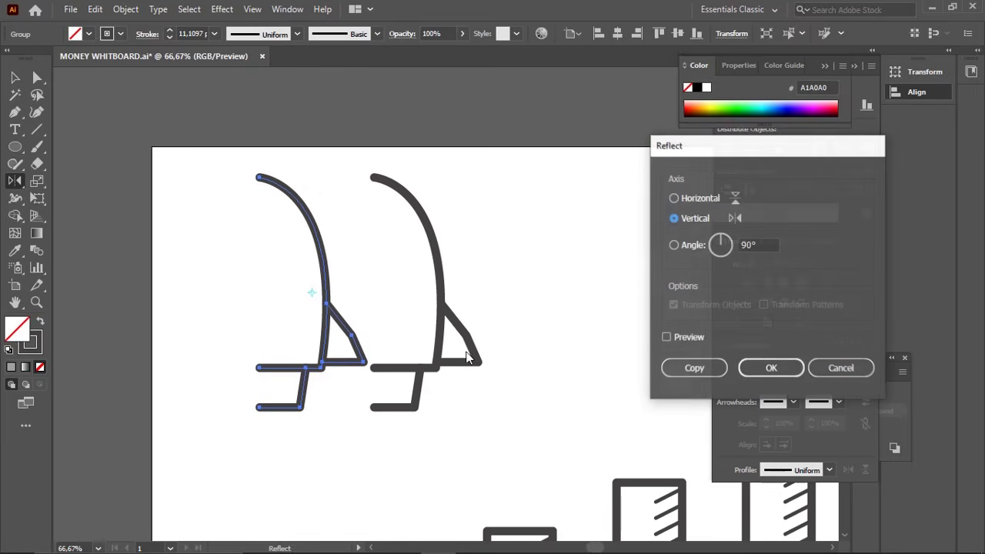
left_click(760, 367)
key("Right")
key("Right")
key("Right")
key("Right")
key("Right")
key("Right")
key("Right")
key("Right")
key("Right")
key("Right")
key("Right")
key("Right")
key("Right")
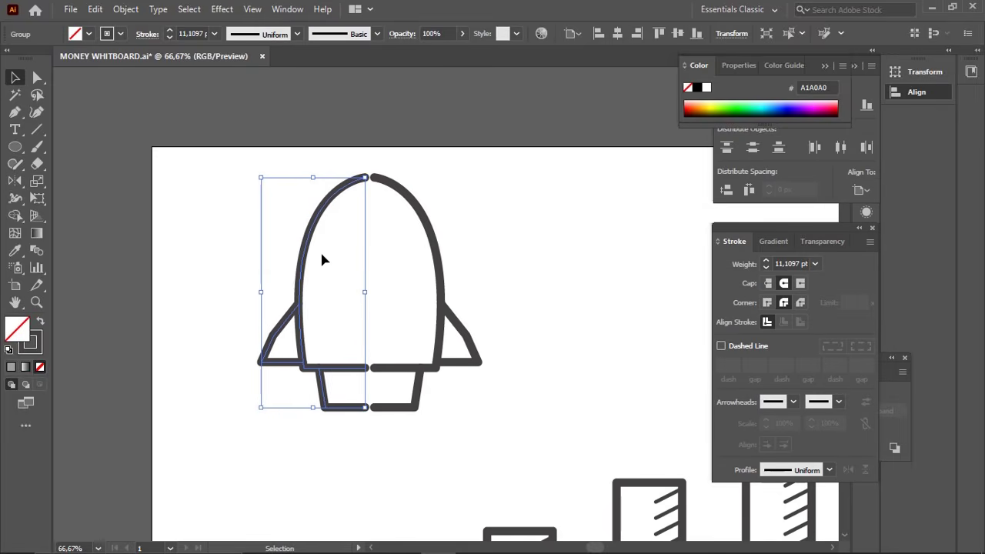
Close the gap between the two rocket halves so their open ends meet along the centre line
key("ctrl+shift+a")
key("a")
left_click_drag(352, 150, 408, 447)
left_click(507, 318)
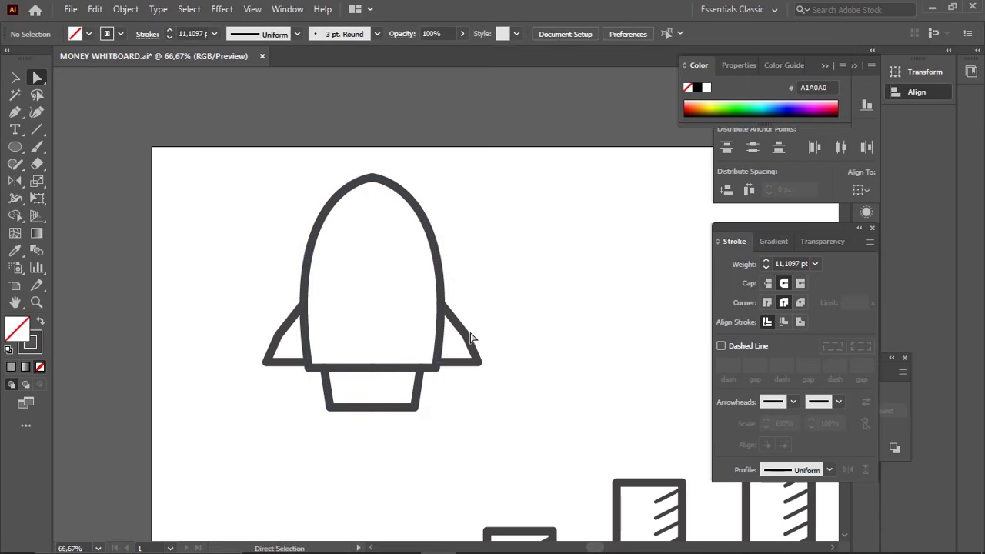
Raise the upper outer corners of both rocket fins
left_click(448, 346)
left_click_drag(281, 333, 275, 317)
left_click(510, 321)
left_click_drag(512, 321, 467, 309)
Draw a vertical line inside the nozzle near its right side, from the rocket base to the nozzle's bottom edge
key("z")
left_click(431, 343)
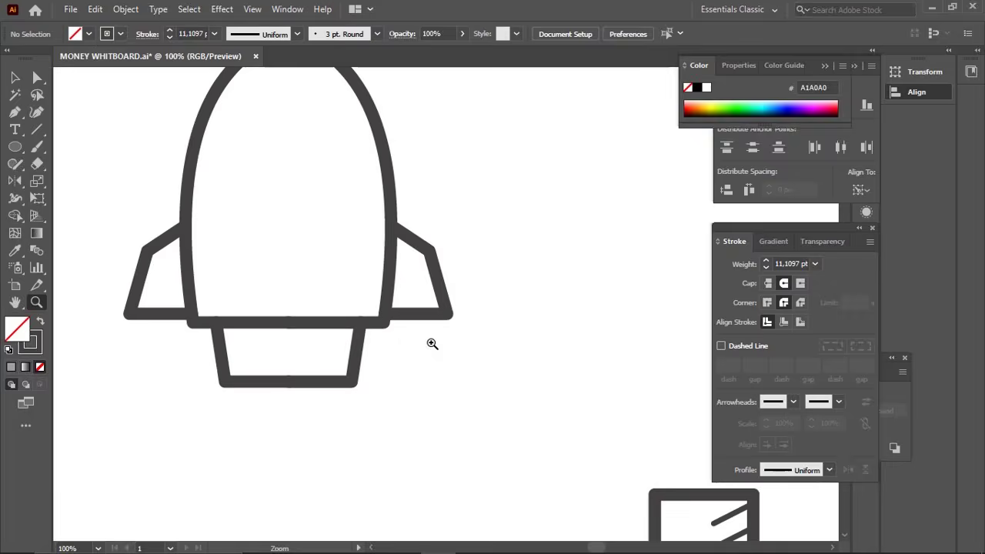
left_click(431, 343)
left_click_drag(367, 327, 554, 381)
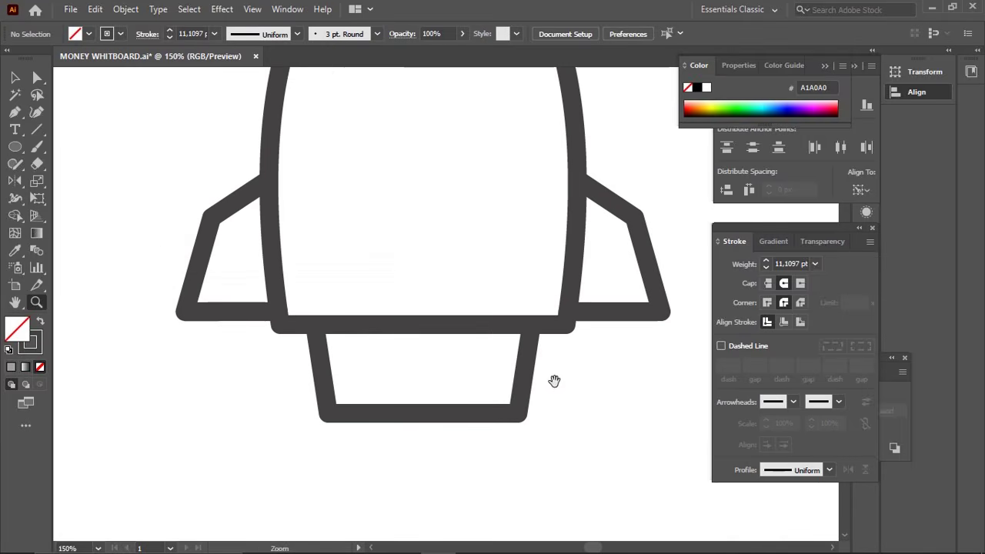
key("ctrl+z")
left_click(488, 331)
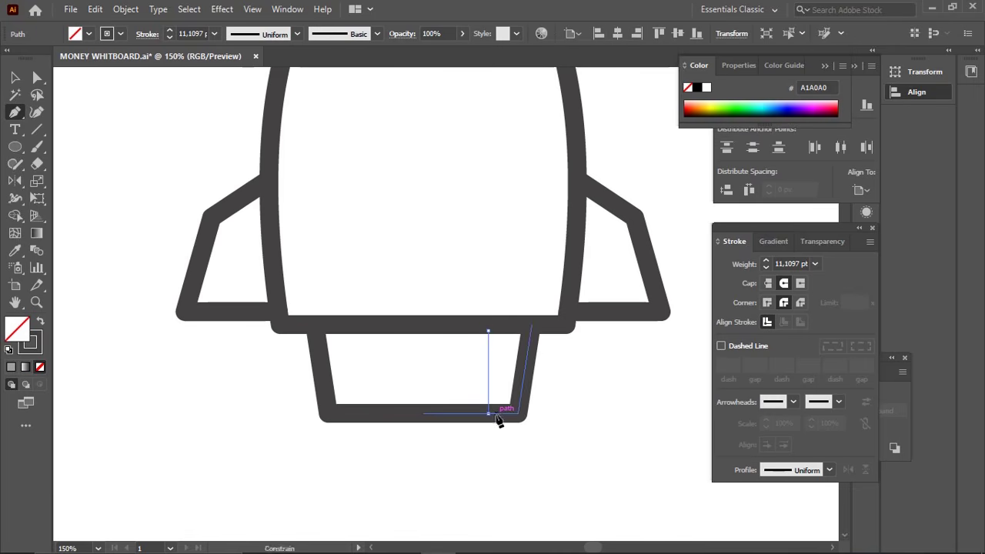
left_click(496, 415, "shift")
Give the vertical nozzle line the thin 4.8605 pt style of the bars' hatch lines
key("z")
left_click(532, 406, "alt")
left_click(531, 401, "alt")
key("i")
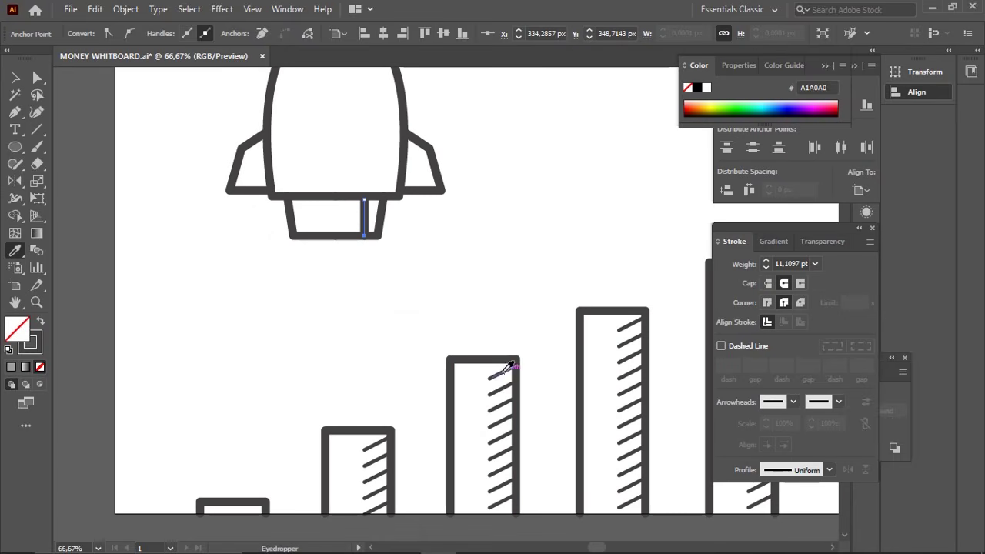
left_click(504, 373)
key("z")
left_click_drag(323, 176, 394, 279)
key("ctrl+shift+a")
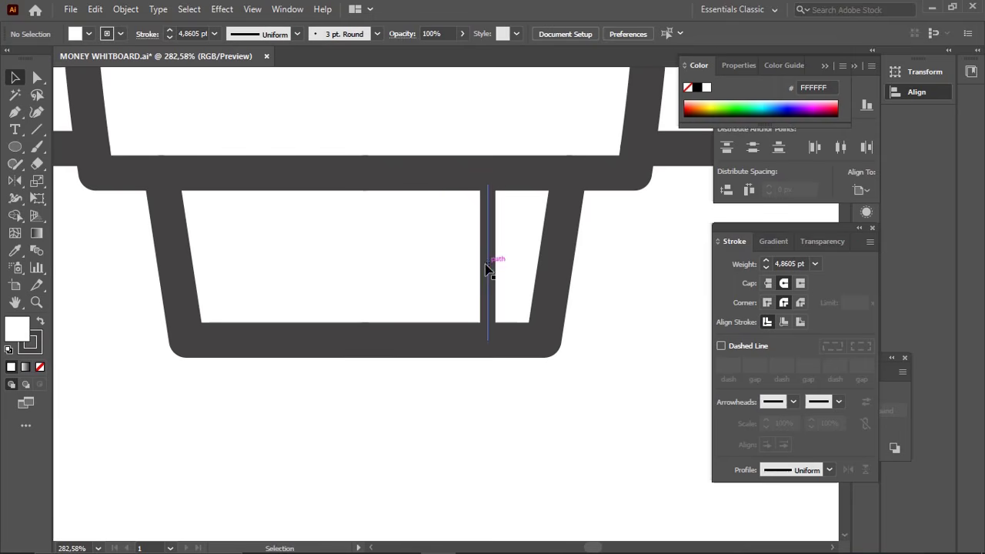
Copy the thin nozzle line to the left and repeat the copy four times at equal spacing across the nozzle
left_click_drag(486, 269, 431, 266)
key("ctrl+d")
key("ctrl+d")
key("ctrl+d")
key("ctrl+d")
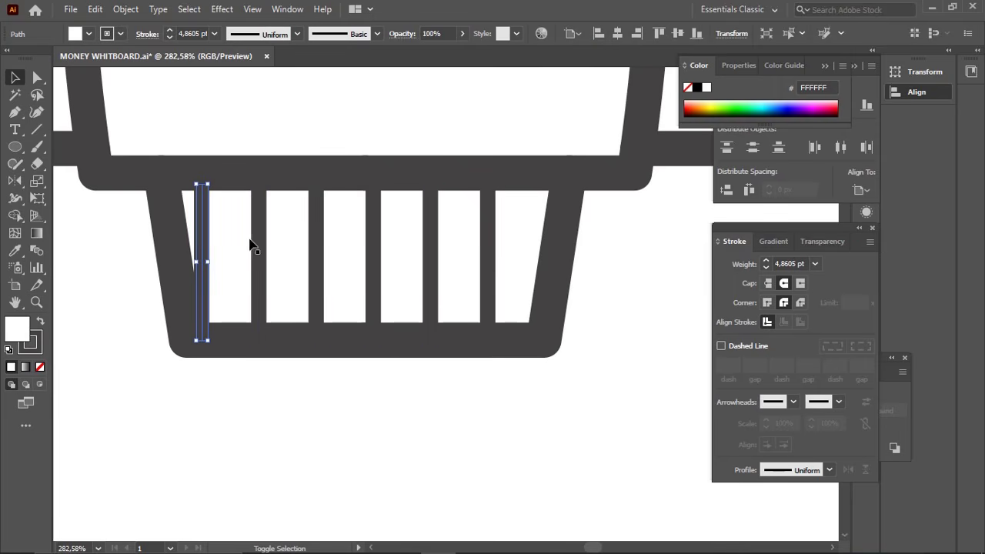
Select all six nozzle lines and shift them right to centre them inside the nozzle
left_click_drag(496, 263, 505, 247)
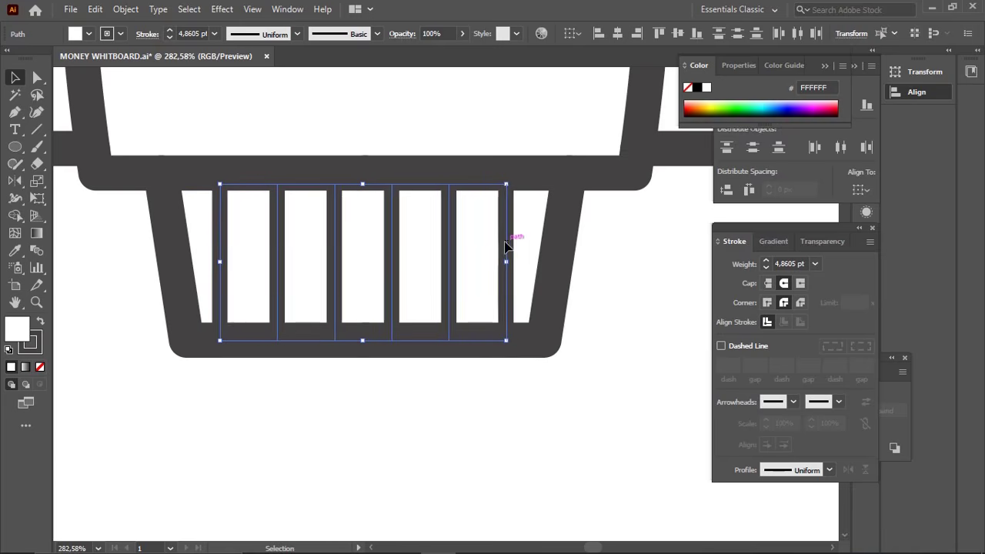
key("Right")
key("Right")
key("Right")
key("Left")
key("Left")
key("ctrl+shift+a")
Draw a thin horizontal line across the upper rocket body to separate the nose cone
key("z")
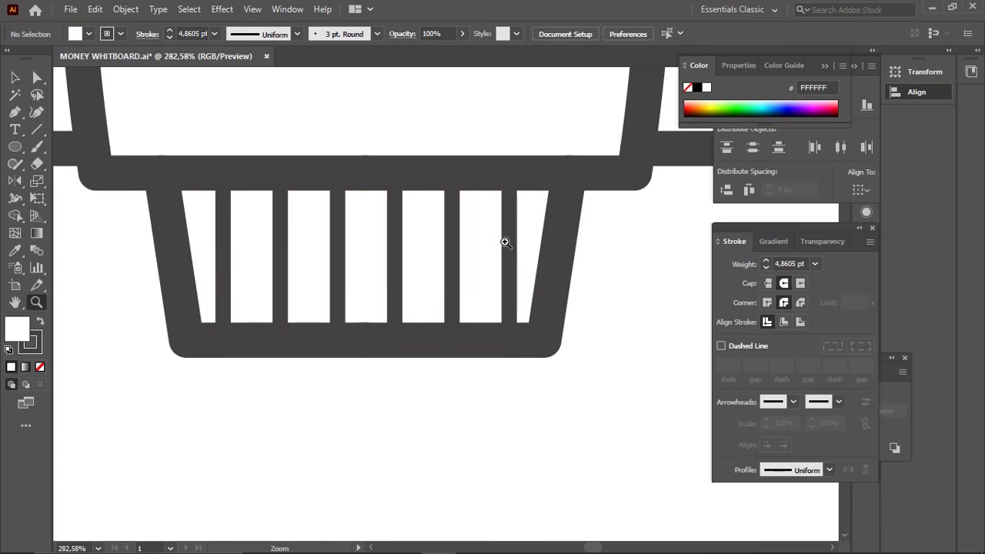
left_click(505, 242, "alt")
left_click(504, 242, "alt")
left_click(505, 244, "alt")
left_click_drag(421, 284, 424, 312)
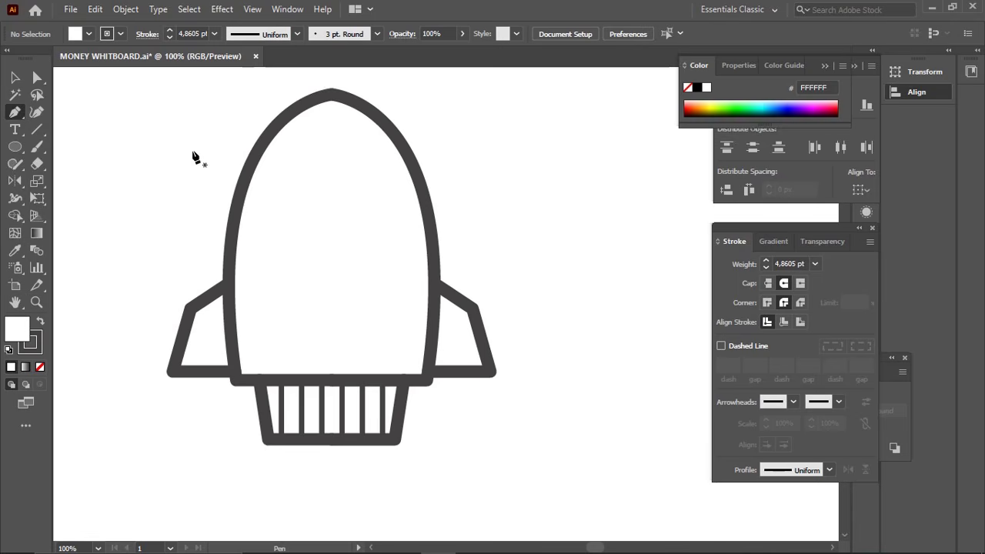
left_click(250, 169)
left_click(413, 167)
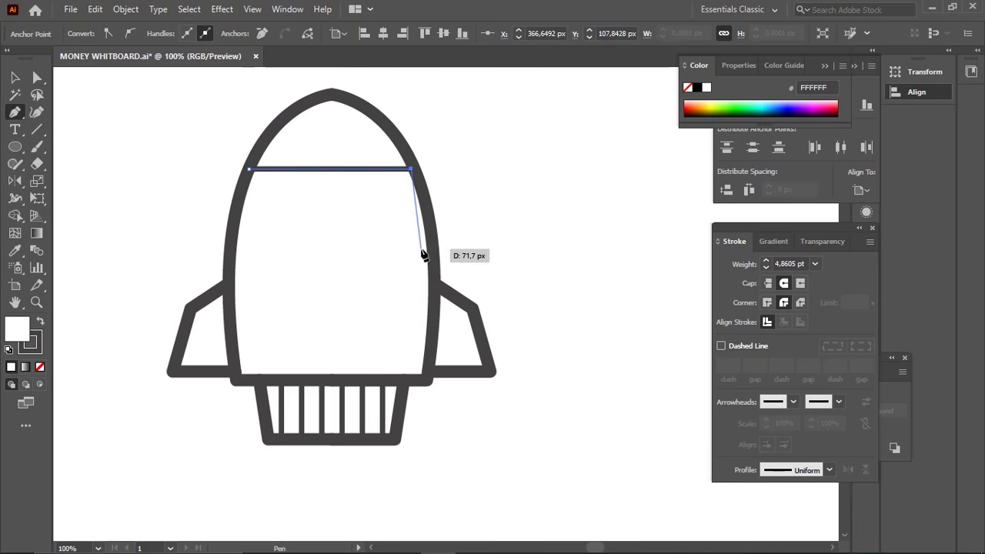
Give the nose cone dividing line the thick 11.1097 pt dark grey stroke of the rocket's outline
key("i")
left_click(406, 372)
left_click(396, 356, "ctrl")
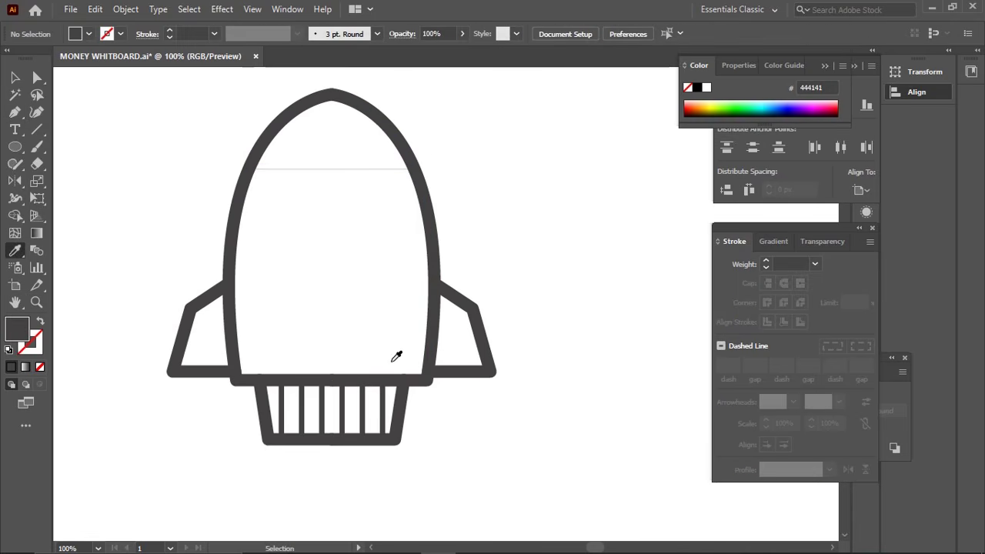
left_click(431, 375)
left_click(359, 170, "ctrl")
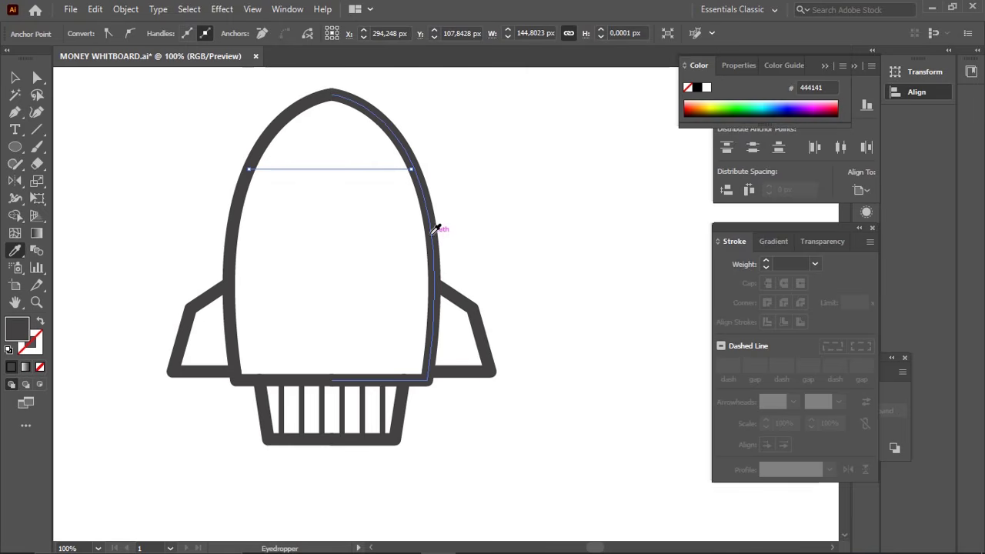
left_click(432, 233)
left_click(372, 229, "ctrl")
Draw a short slanted hatch line above the left end of the nose line in the nozzle lines' 4.8605 pt style
key("z")
left_click(355, 227)
left_click(368, 225)
left_click_drag(403, 240, 362, 229)
key("p")
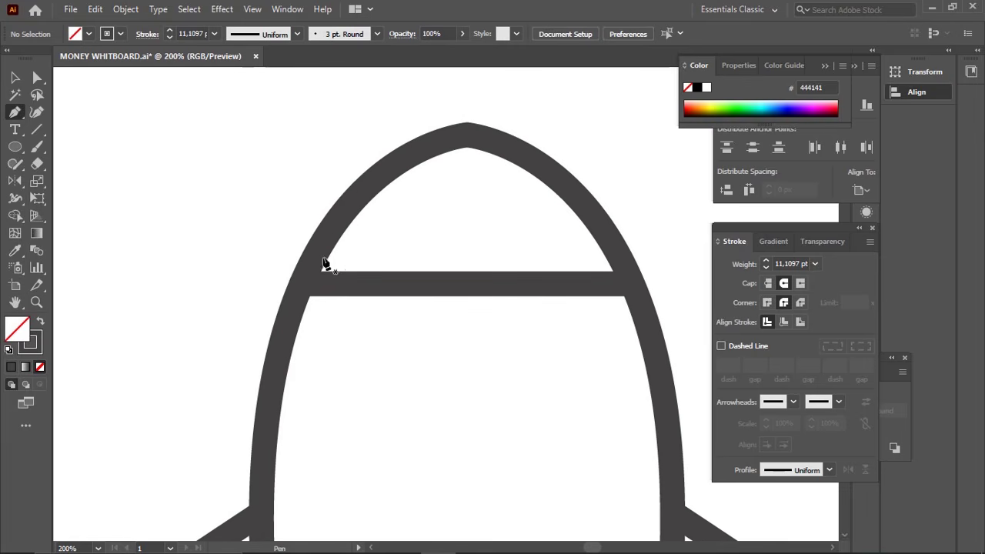
left_click(337, 286)
left_click(357, 256)
left_click_drag(416, 500, 348, 214)
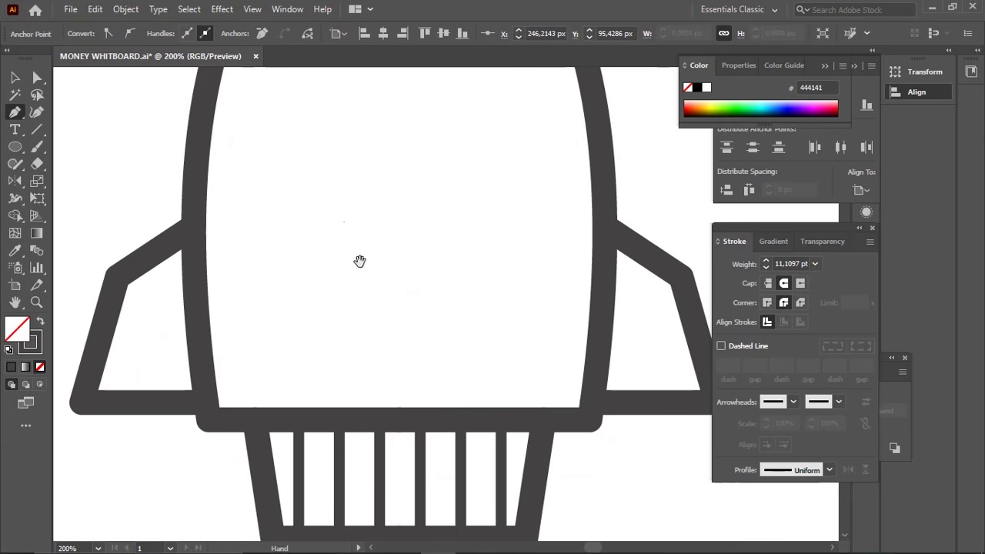
key("i")
left_click(429, 438)
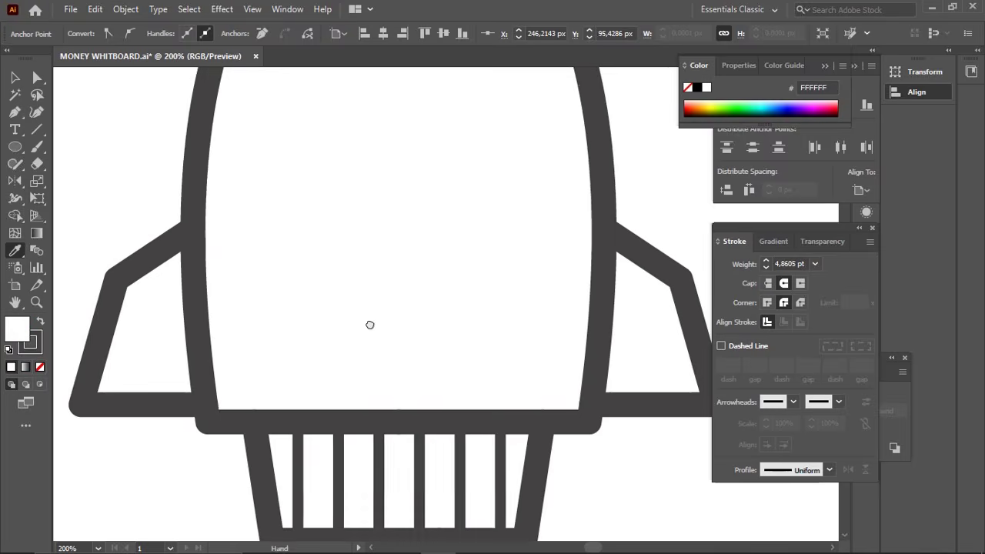
Copy the slanted hatch line to the right and repeat the copy at equal spacing across the nose cone's base
scroll(370, 325, "up", 5)
key("v")
left_click_drag(293, 233, 312, 235)
key("ctrl+d")
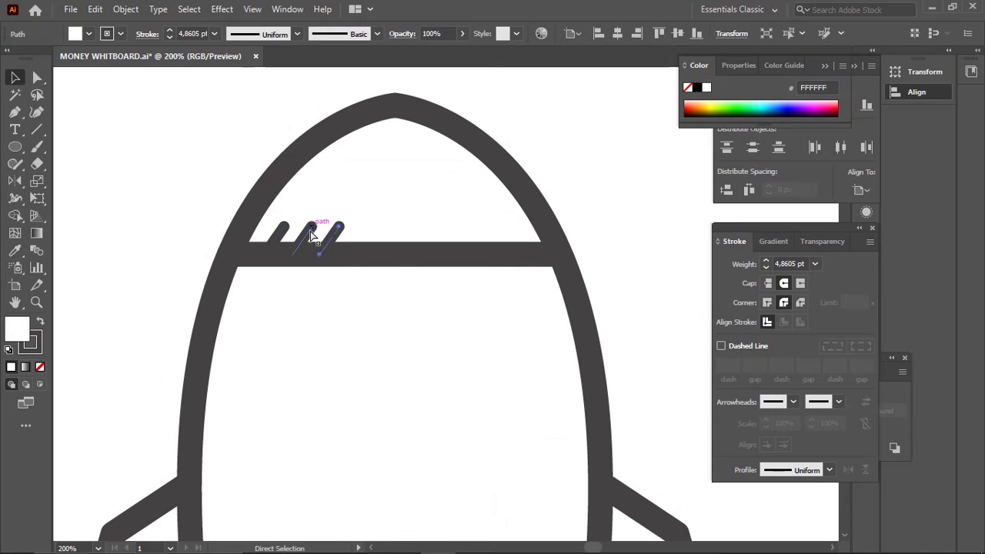
left_click(521, 368)
Draw a curved 4.8605 pt highlight line inside the right edge of the rocket body, following its outline
key("z")
left_click_drag(674, 501, 506, 334)
left_click(374, 120)
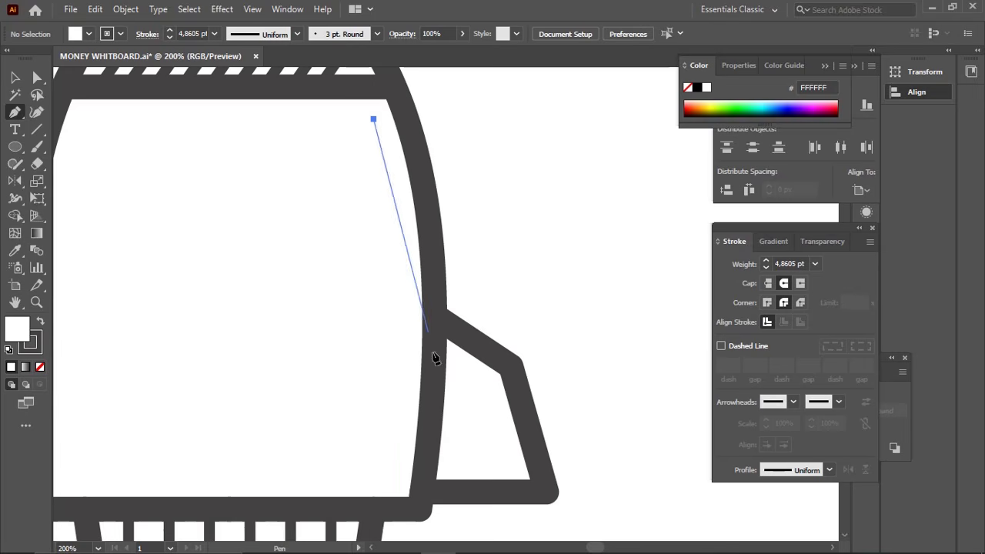
left_click_drag(406, 329, 398, 441)
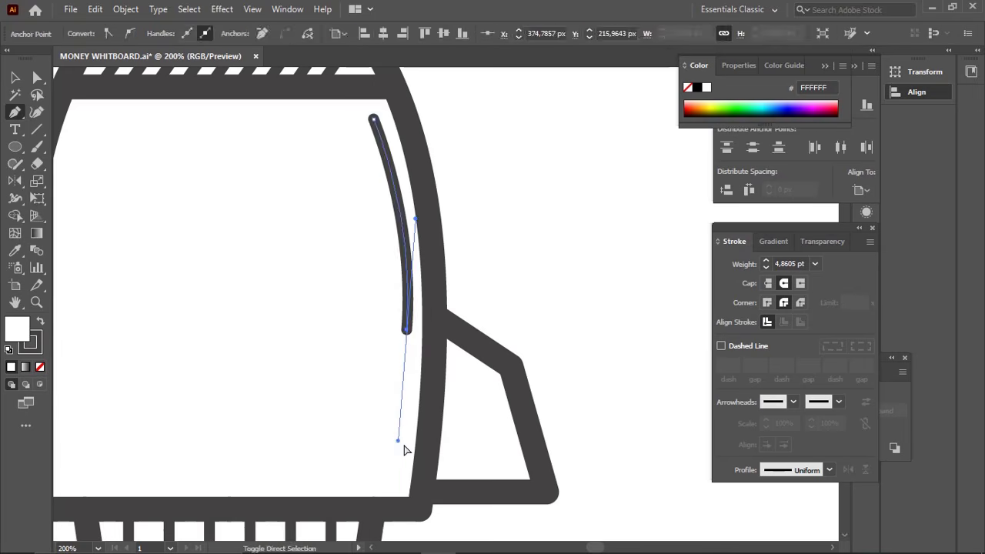
left_click(405, 446, "ctrl")
key("z")
left_click(415, 380, "alt")
left_click(436, 317)
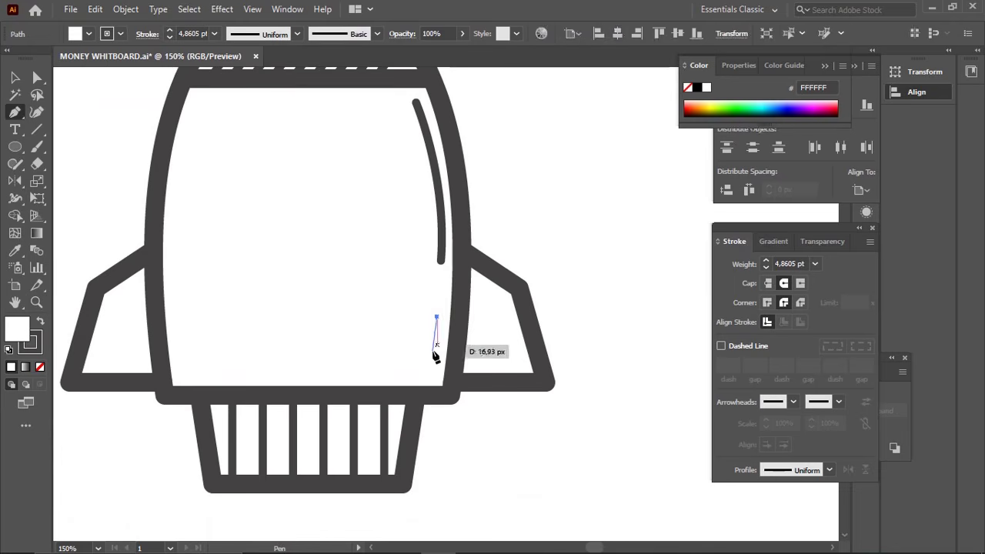
left_click(429, 357)
key("ctrl+z")
key("ctrl+z")
Draw a short slanted highlight dash below the curved highlight, near the rocket body's lower right edge
left_click(439, 325)
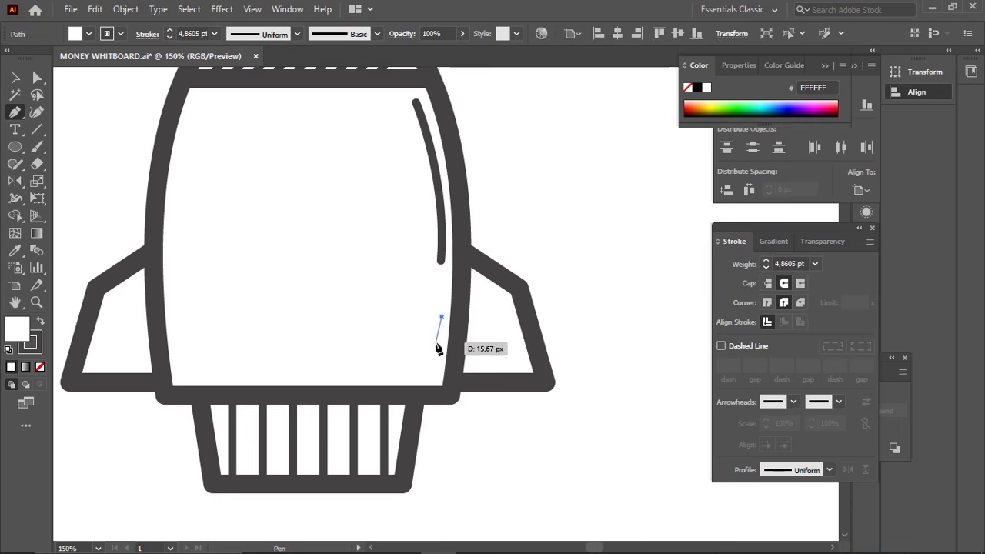
left_click(435, 349)
left_click(501, 308, "ctrl")
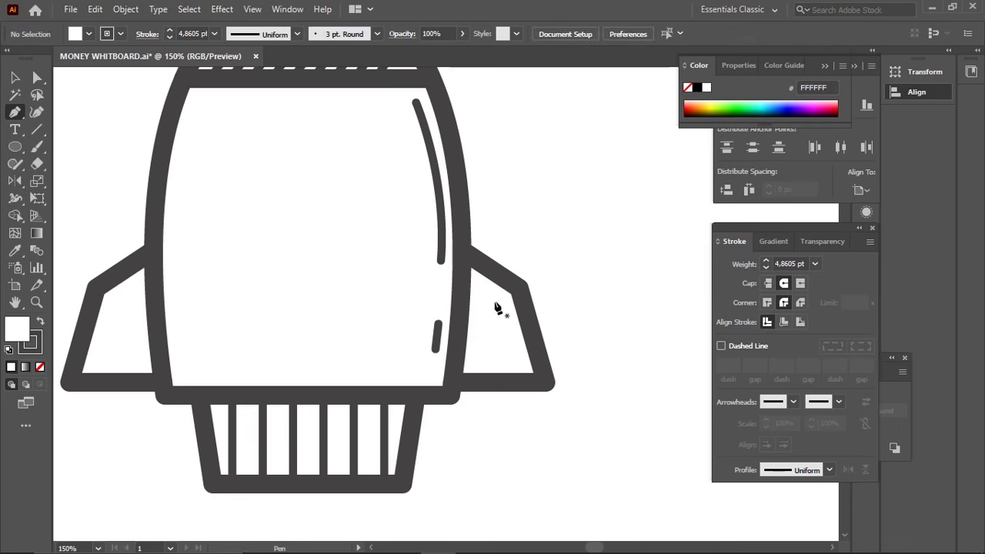
Draw a bent highlight line inside the right fin and a short straight one inside the left fin
left_click(485, 289)
left_click(498, 302)
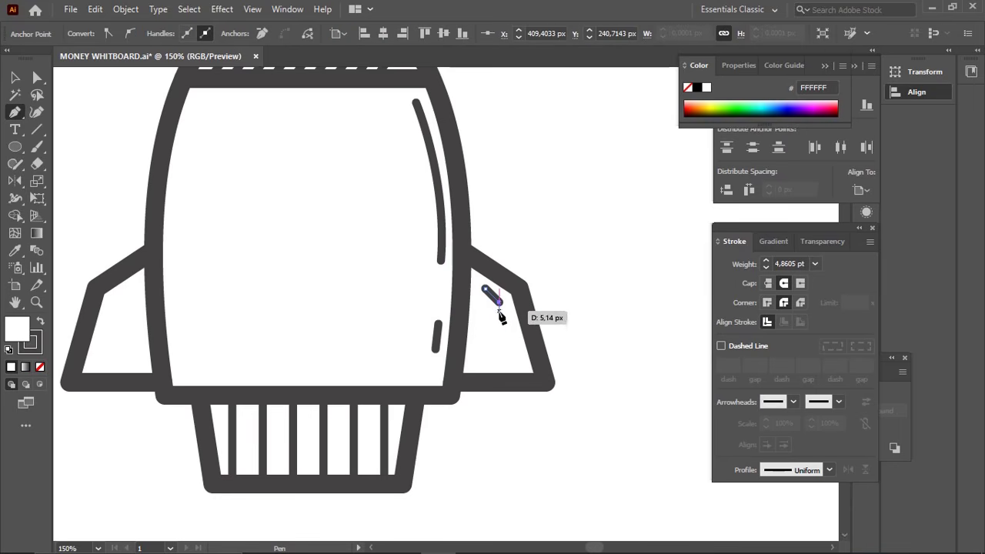
left_click(130, 327, "ctrl")
left_click(137, 354)
left_click(501, 362, "ctrl")
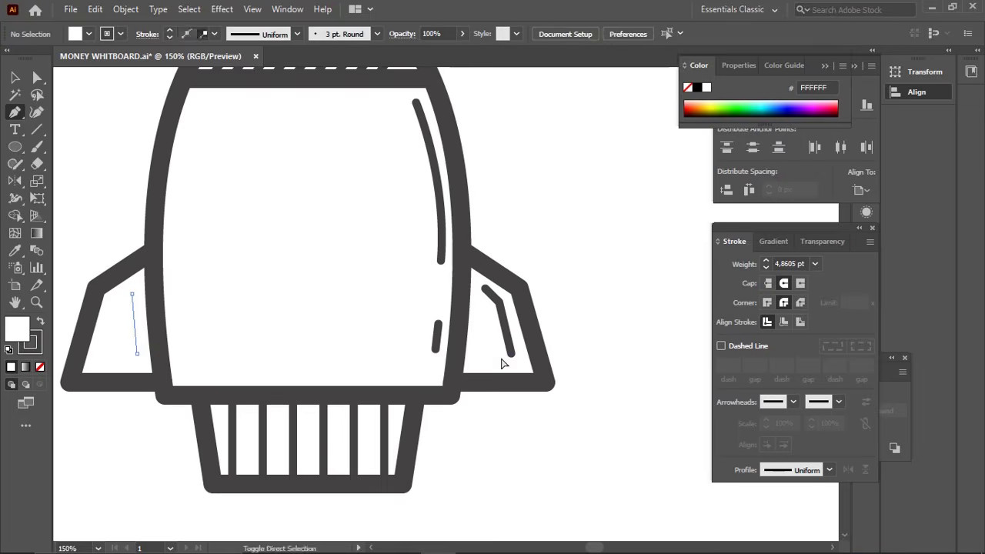
Copy the larger dollar coin into the empty area to the right of the rocket
key("z")
left_click(519, 354, "alt")
left_click(519, 355, "alt")
left_click(518, 355, "alt")
left_click_drag(290, 291, 70, 230)
key("v")
left_click(447, 261)
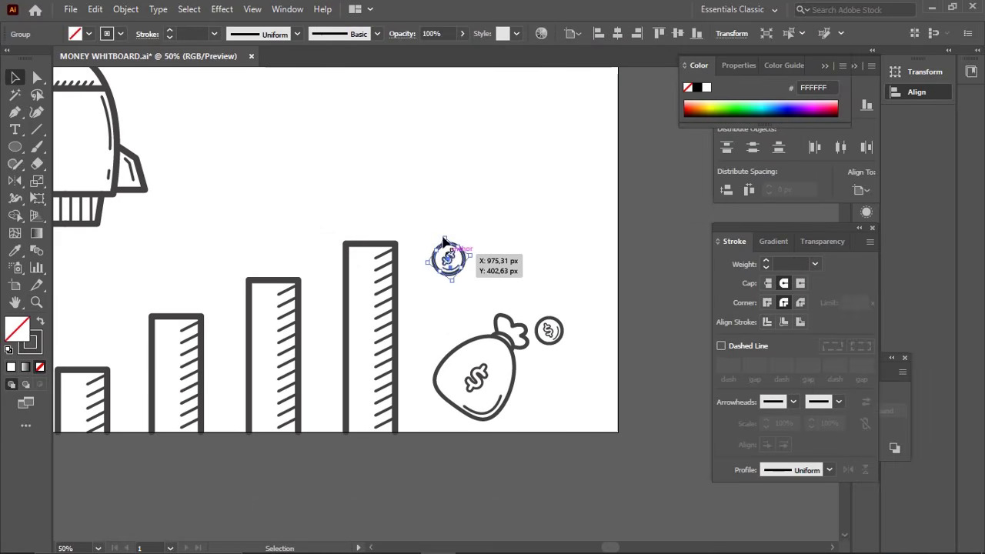
left_click_drag(446, 261, 345, 209)
Delete the dollar symbol from the coin copy, keeping its ring and shine arc
key("z")
left_click_drag(287, 152, 377, 261)
key("a")
left_click(526, 253)
left_click(466, 271)
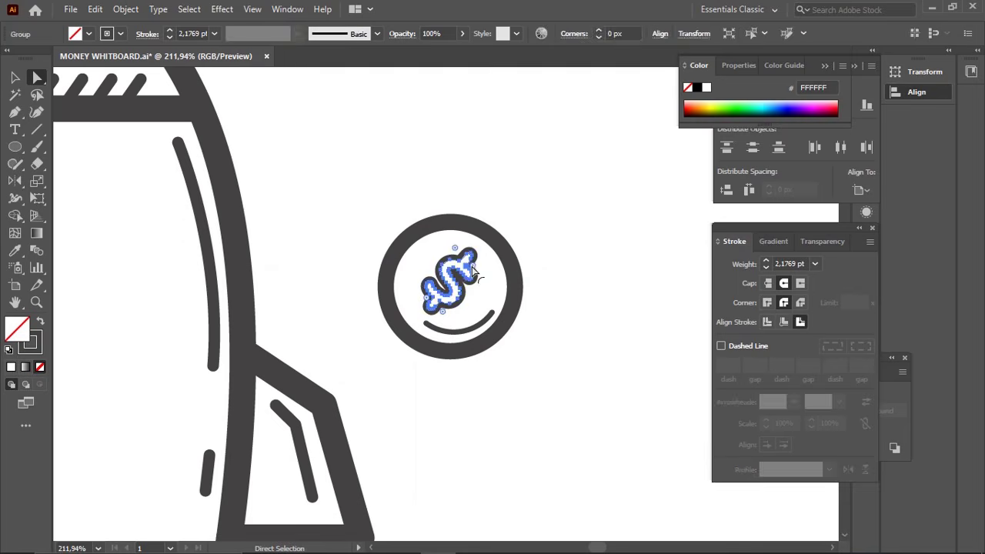
key("Delete")
Rotate the empty coin ring so that its shine arc sits at the upper left
key("z")
key("alt+v")
left_click(607, 273)
key("v")
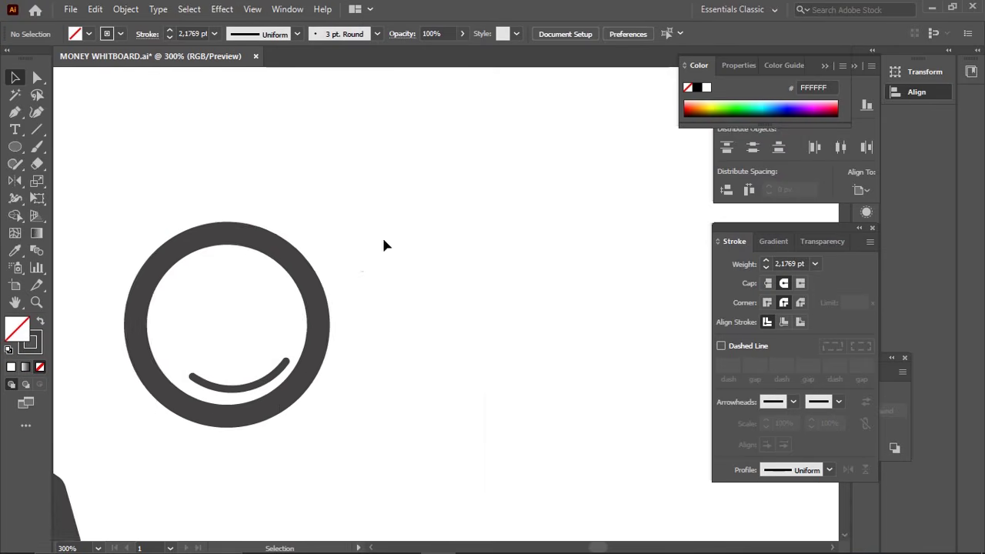
left_click_drag(215, 252, 457, 198)
left_click_drag(368, 144, 561, 383)
left_click_drag(598, 240, 343, 368)
Move the ring onto the rocket body as a porthole, enlarge it and adjust its position within the upper body
key("z")
left_click(380, 307, "alt")
key("v")
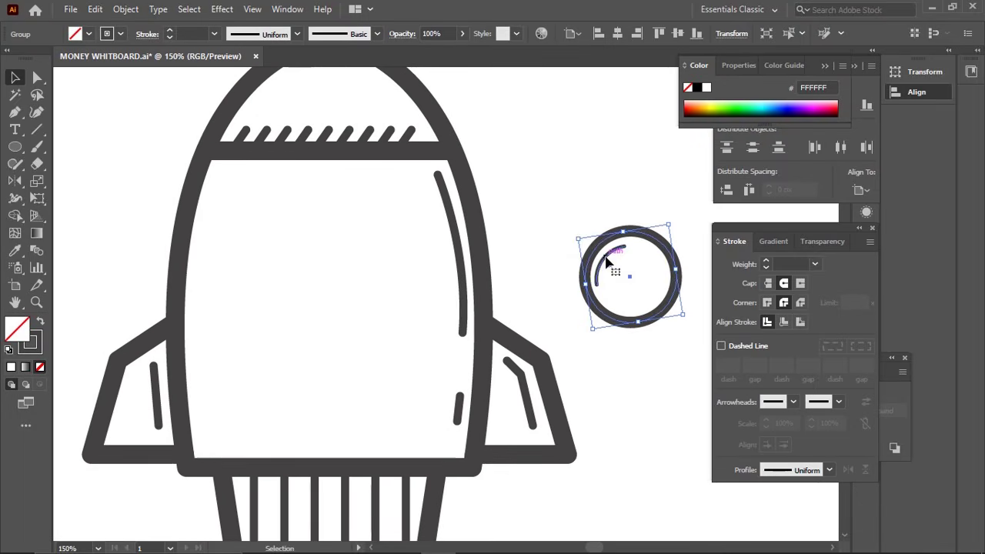
left_click_drag(611, 265, 264, 225)
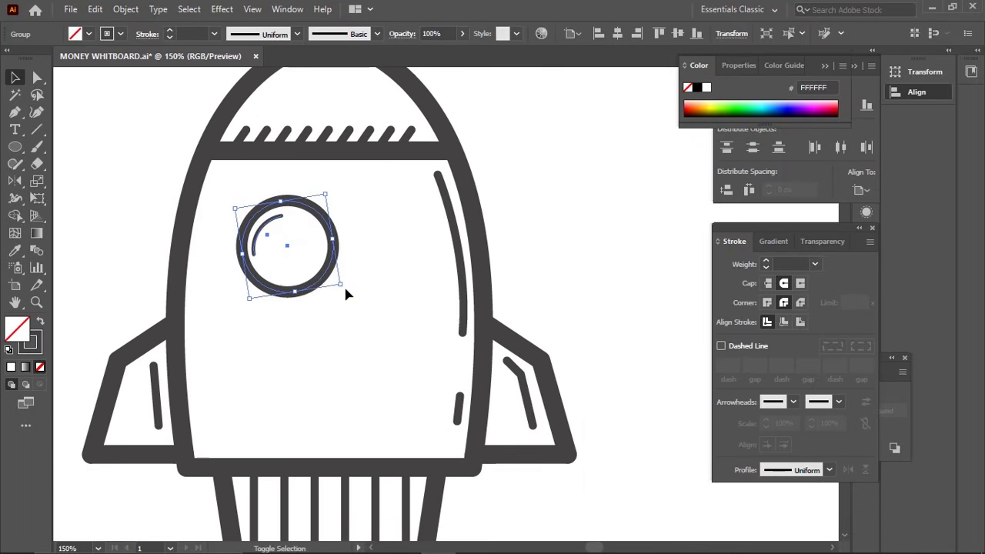
left_click_drag(345, 291, 428, 353)
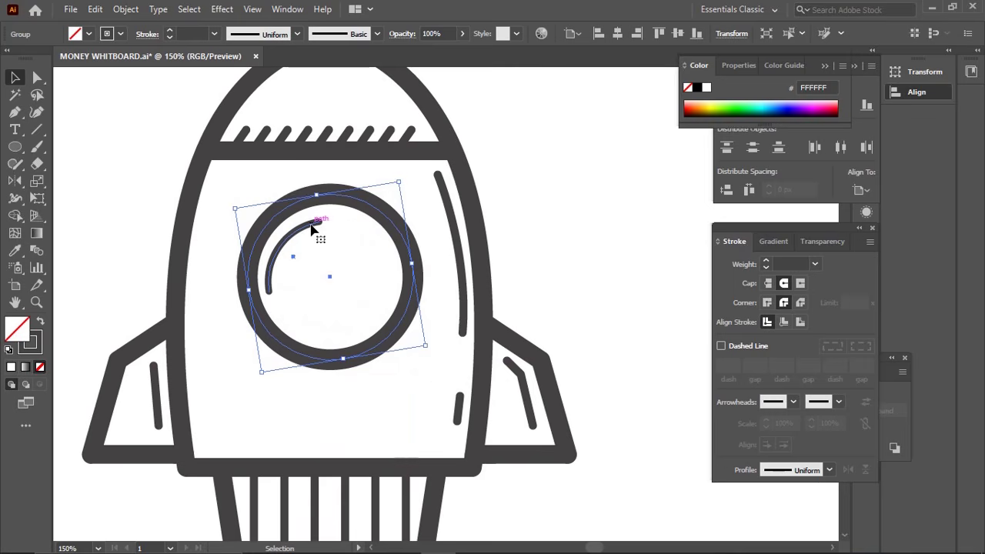
left_click_drag(311, 225, 304, 224)
Group all the rocket parts, including the porthole, into one object
key("z")
left_click(446, 282, "alt")
left_click(446, 282, "alt")
left_click(444, 281, "alt")
left_click_drag(361, 253, 204, 210)
key("v")
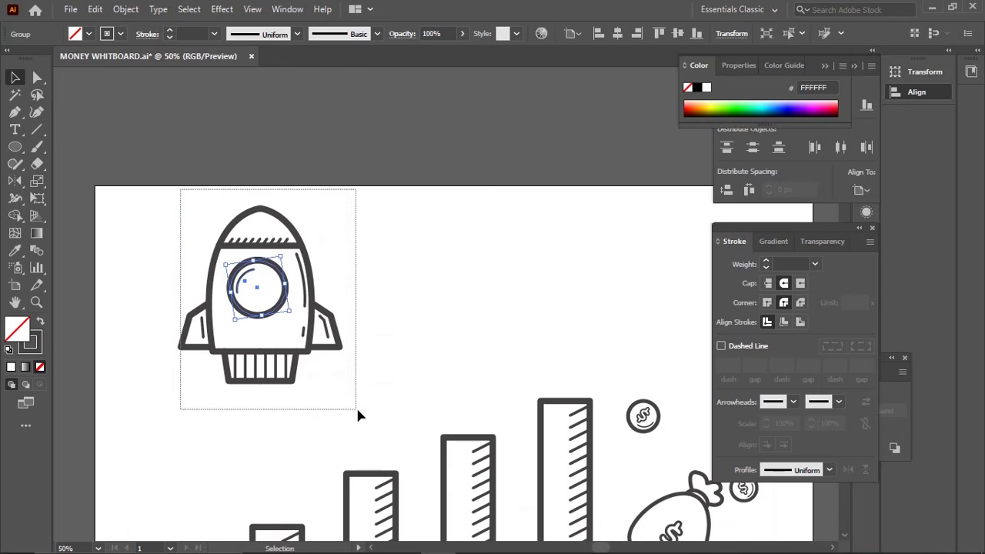
left_click_drag(357, 409, 358, 410)
key("ctrl+g")
Move the rocket above the money bag and shift the small coin beside the bag slightly up and right
key("z")
left_click(430, 368, "alt")
left_click(429, 368, "alt")
left_click_drag(462, 348, 381, 354)
key("v")
left_click_drag(262, 255, 486, 260)
left_click_drag(495, 353, 501, 346)
Draw a long and a shorter vertical 2.1769 pt motion line between the rocket's right fin and the small coin
left_click_drag(507, 414, 590, 414)
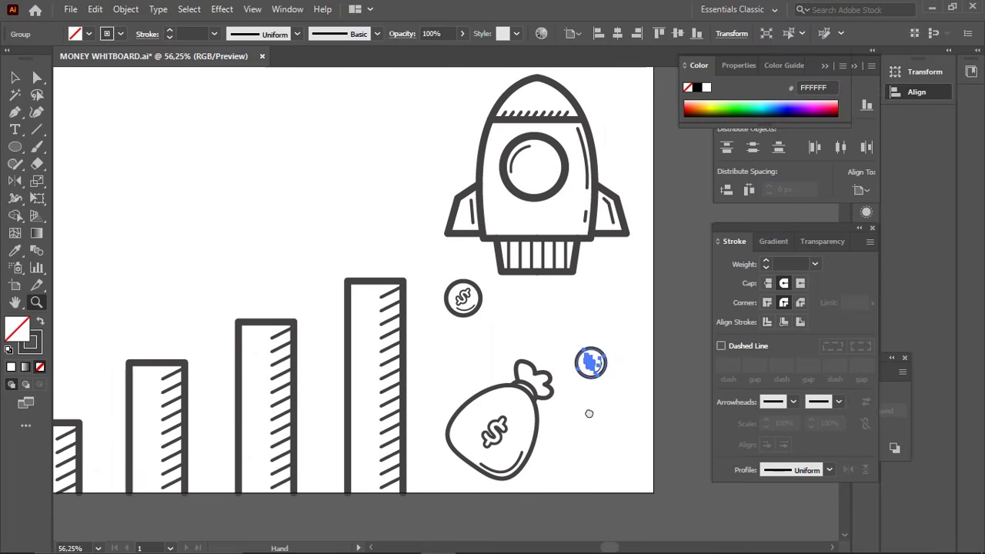
key("p")
left_click(599, 251)
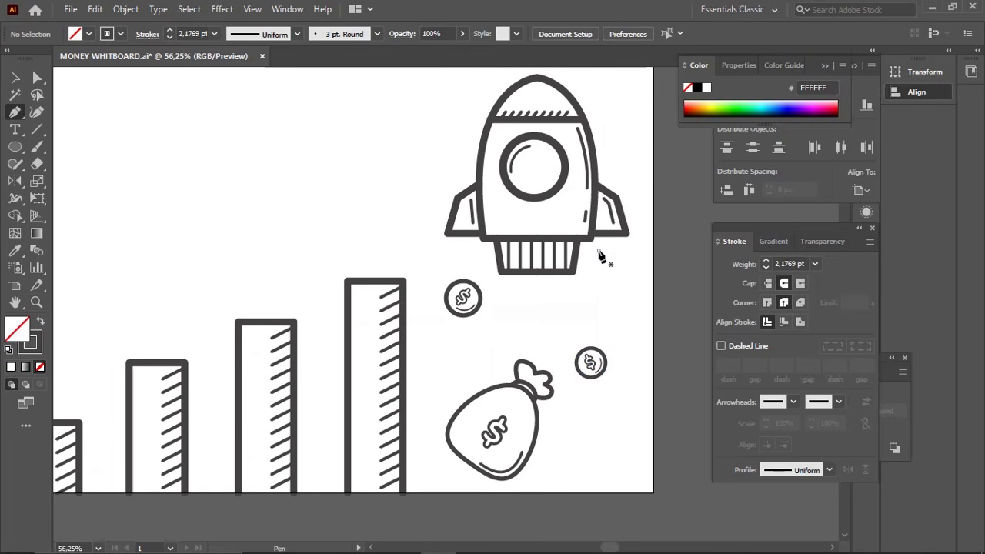
left_click_drag(599, 336, 594, 342)
left_click(590, 299, "ctrl")
left_click(590, 292)
left_click(590, 324)
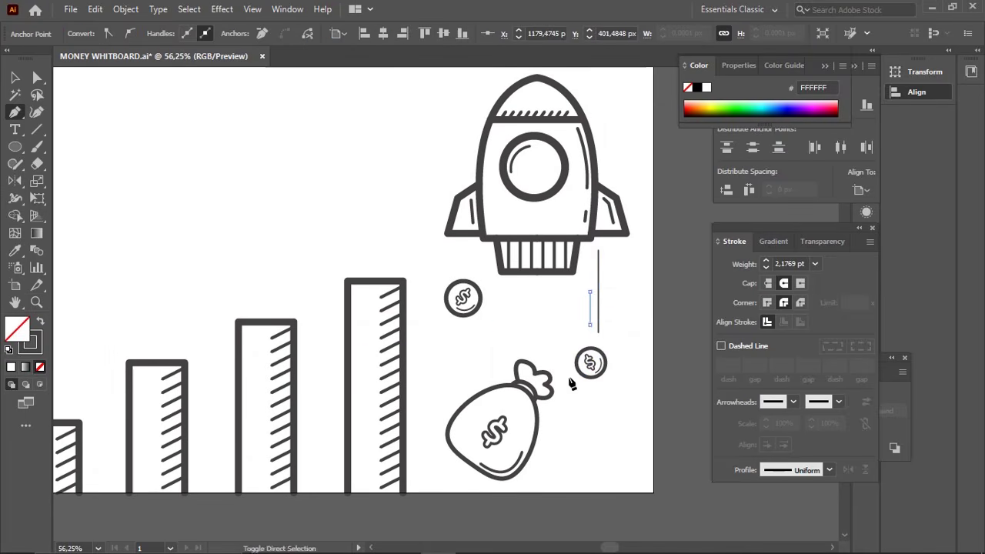
left_click(571, 377, "ctrl")
Draw a long and a shorter vertical motion line below the rocket nozzle, above the money bag
left_click(511, 292)
left_click(511, 346)
left_click(520, 331, "ctrl")
left_click(520, 319)
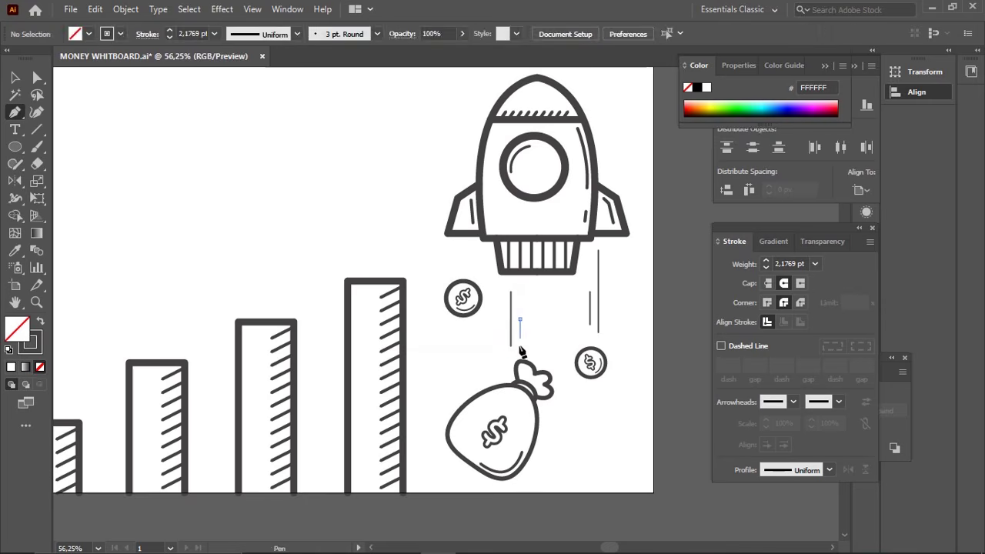
left_click(521, 349)
left_click(473, 271, "ctrl")
Draw a short vertical motion line between the rocket's left fin and the larger coin
left_click(463, 245)
left_click(463, 268)
left_click(472, 263, "ctrl")
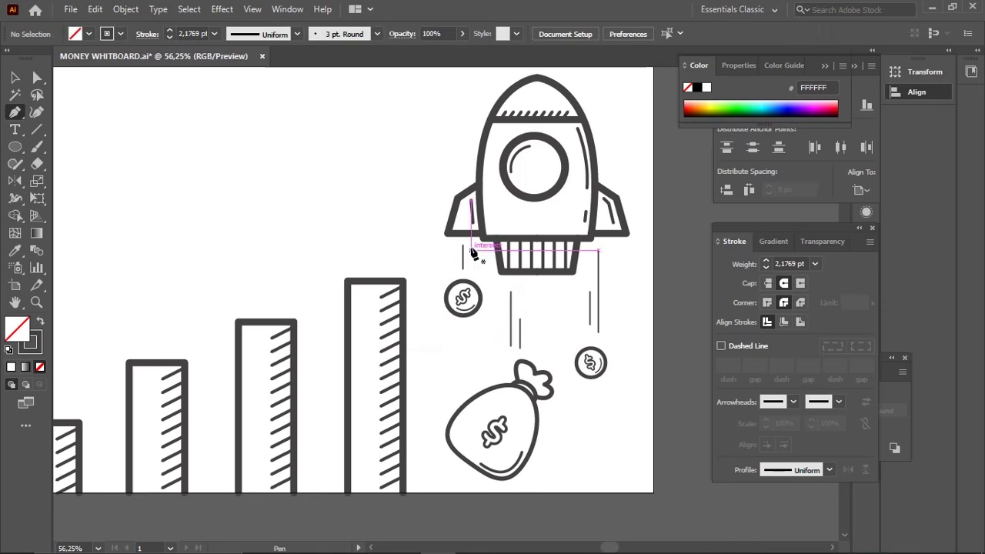